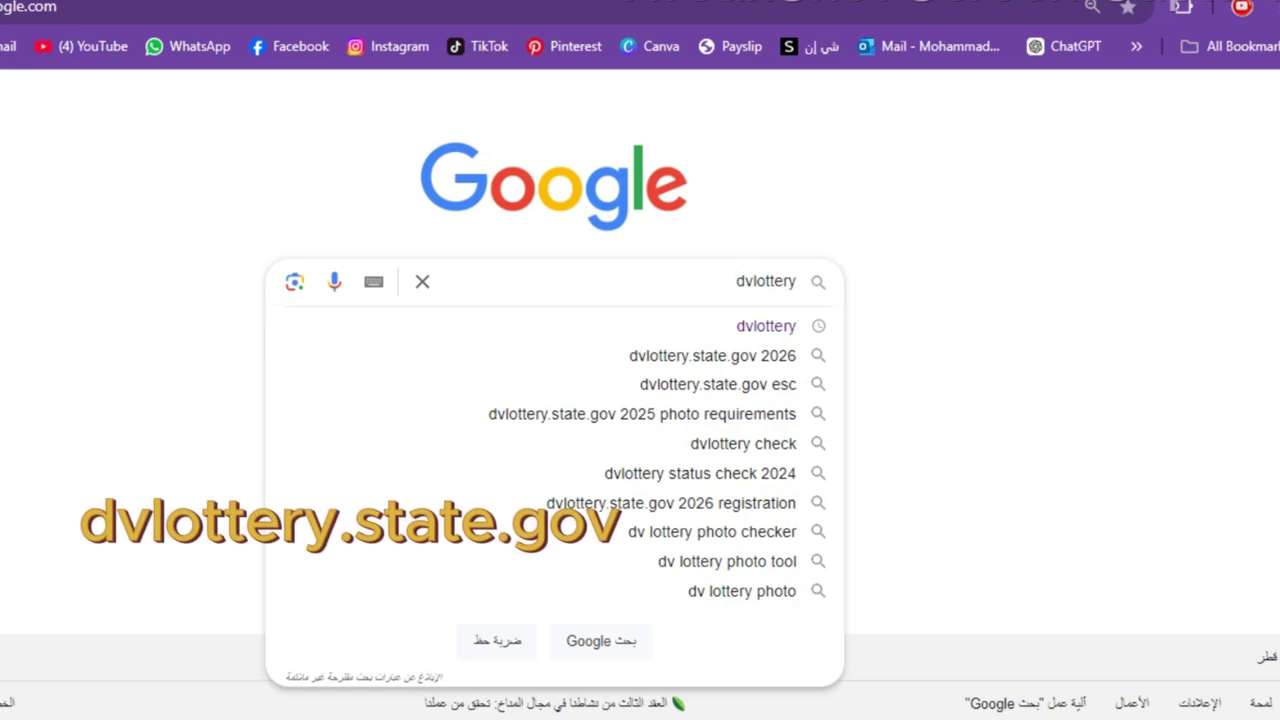
- Run the dvlottery search and open the Electronic Diversity Visa Program result on dvprogram.state.gov
click(743, 325)
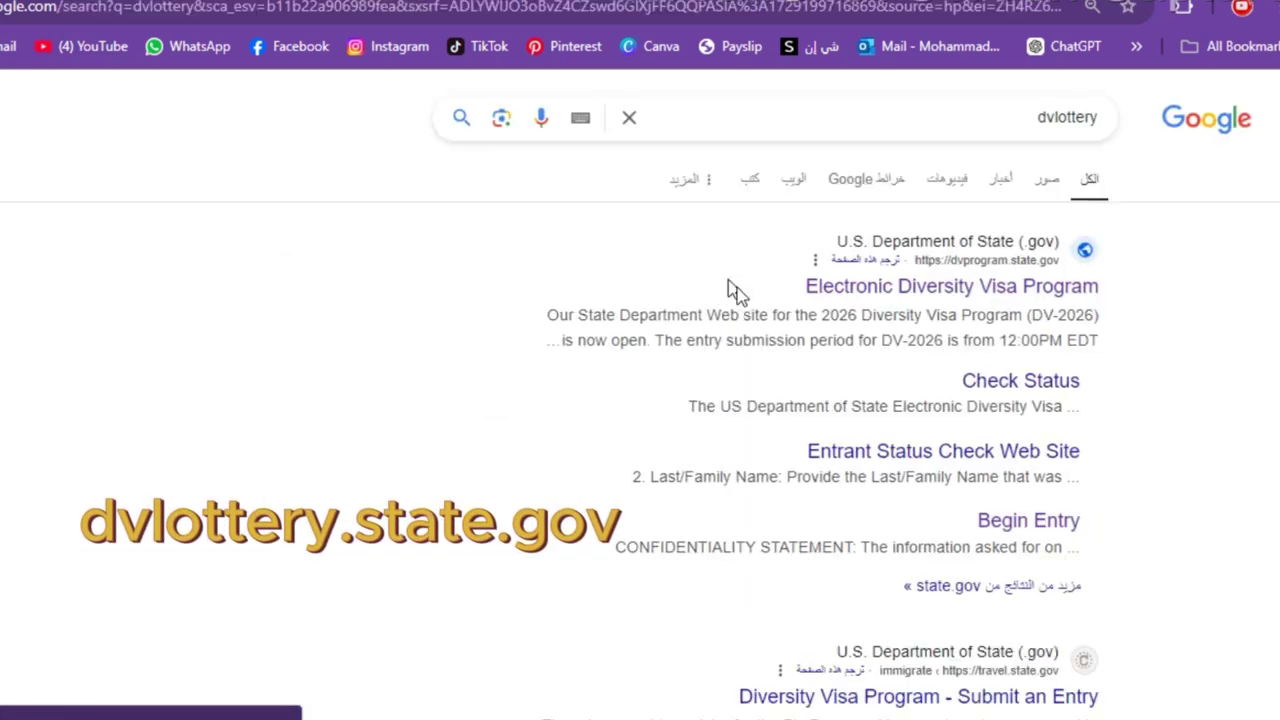
click(1075, 293)
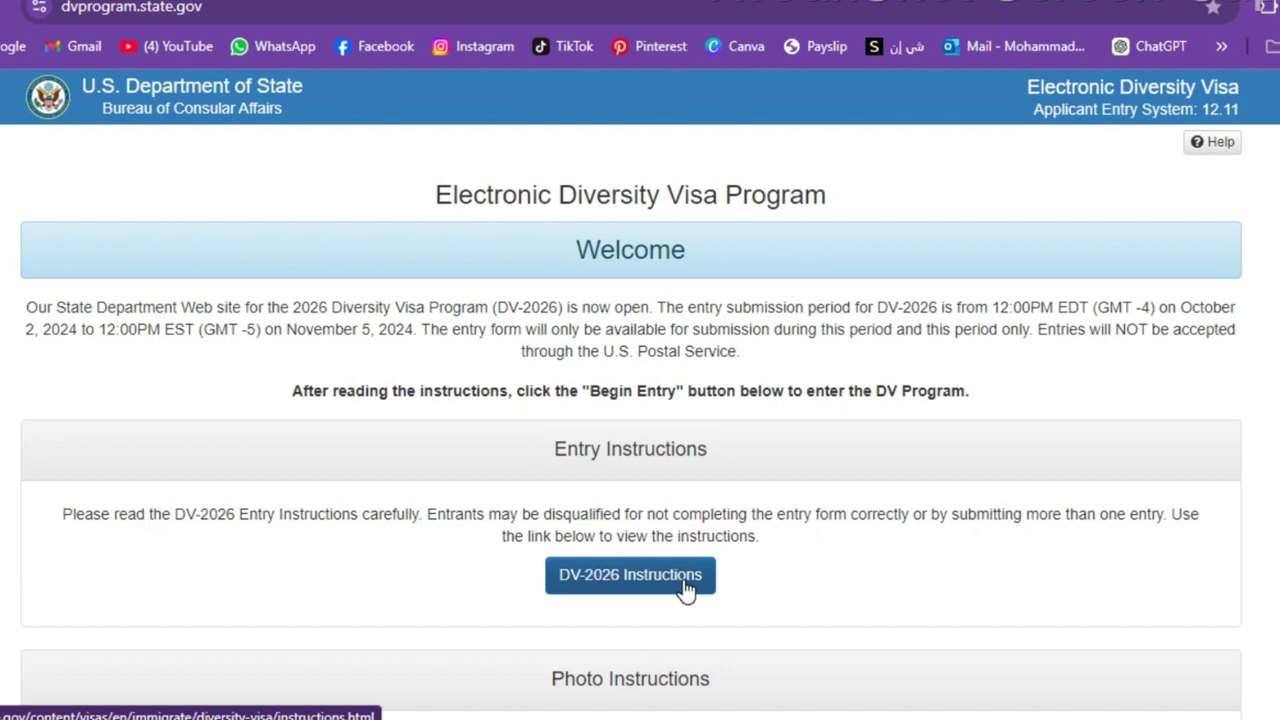
- Scroll past the DV-2026 welcome instructions and begin a new entry
scroll(686, 590, down, 5)
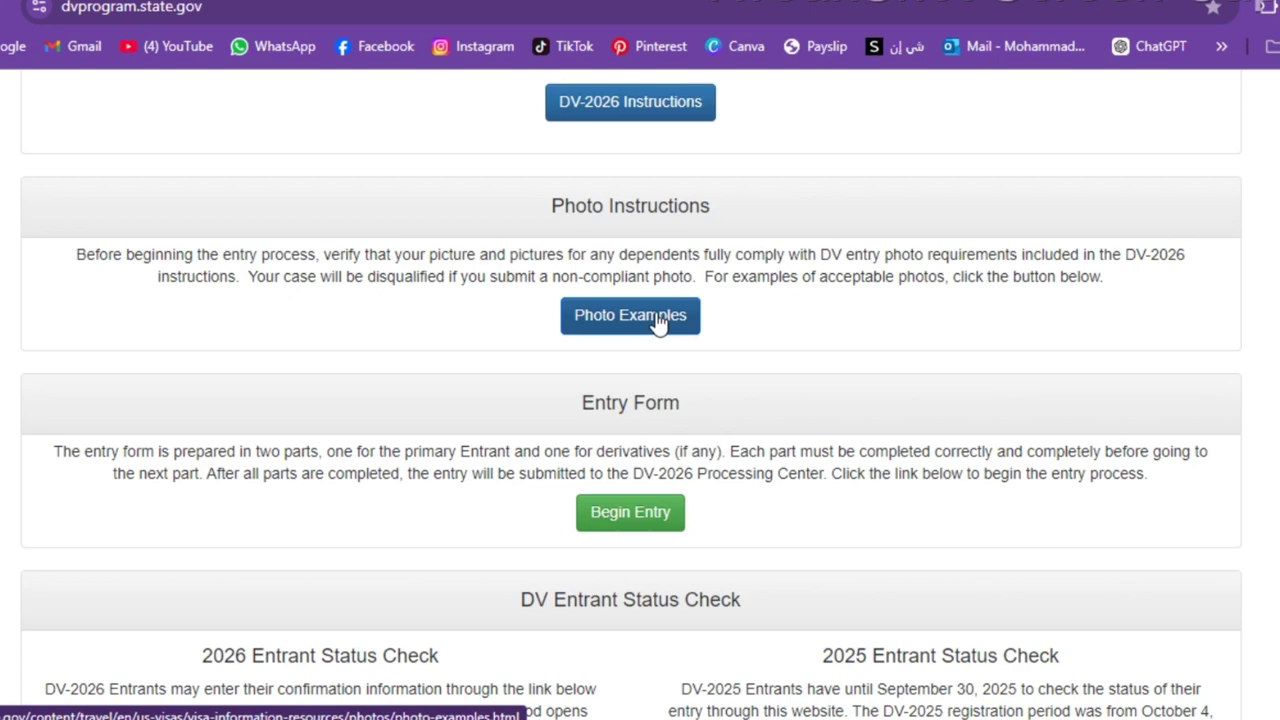
scroll(658, 322, down, 5)
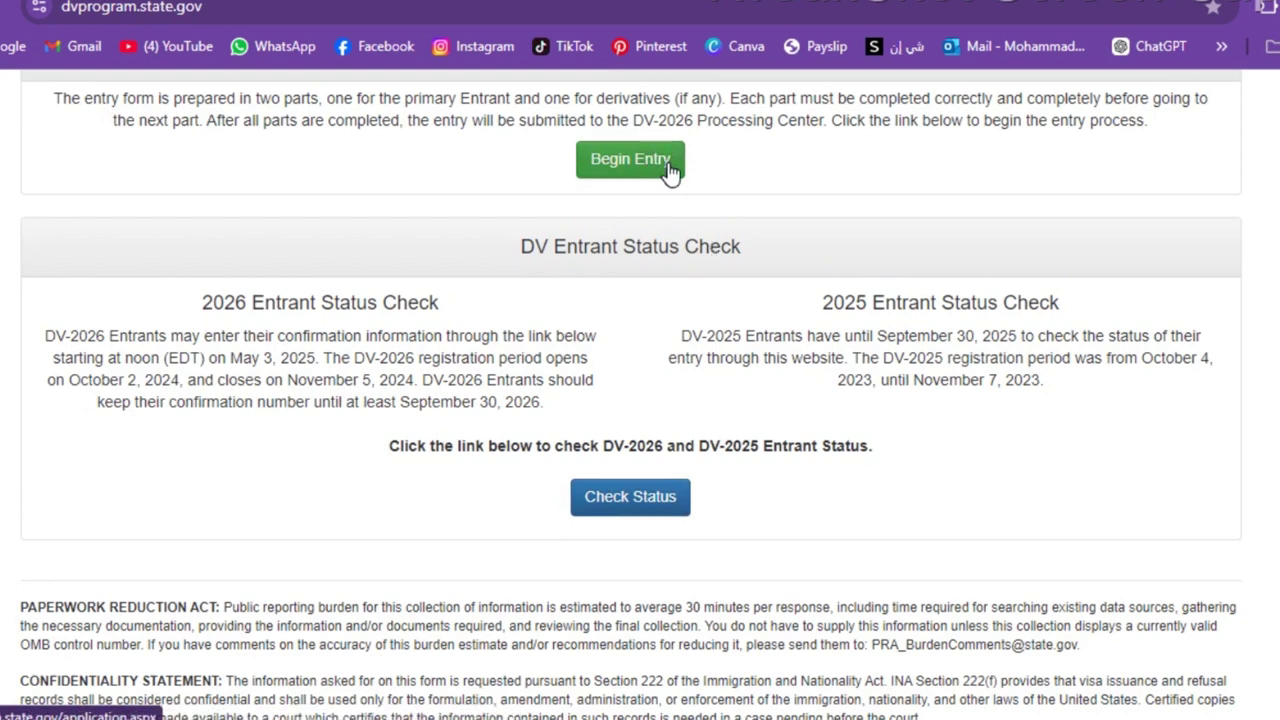
click(668, 172)
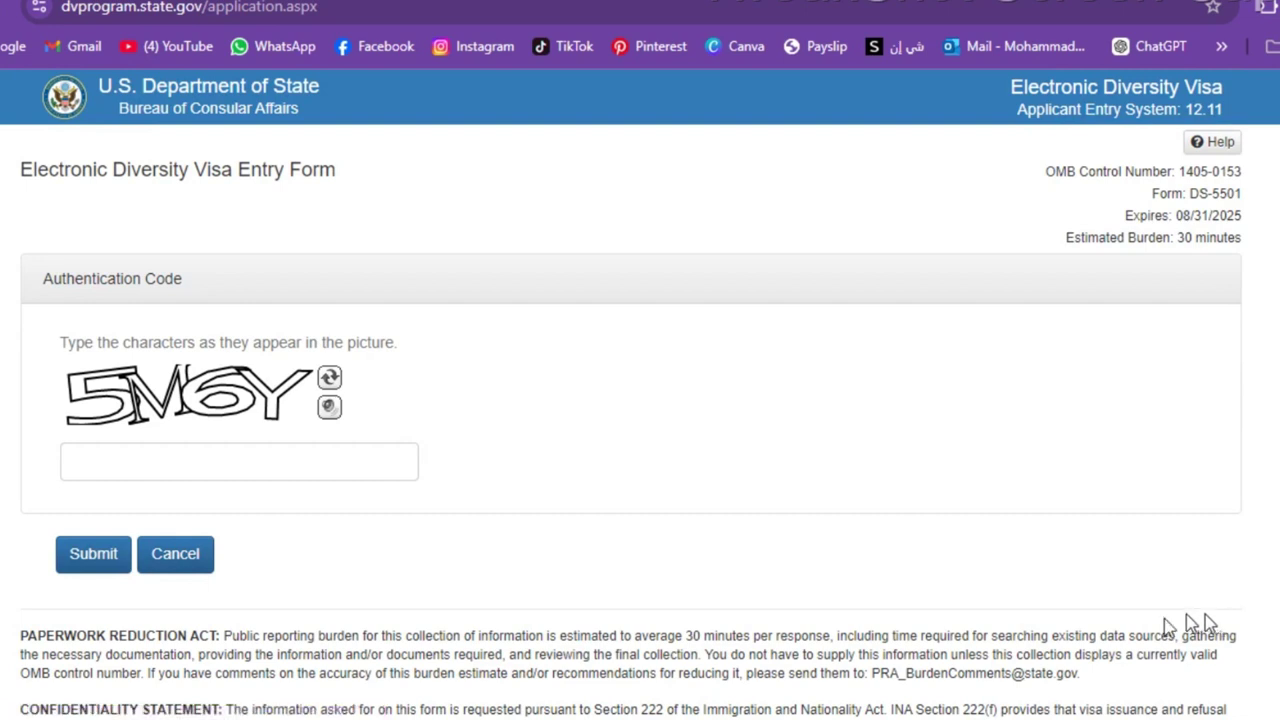
- Enter the characters shown in the authentication picture and submit them
click(74, 461)
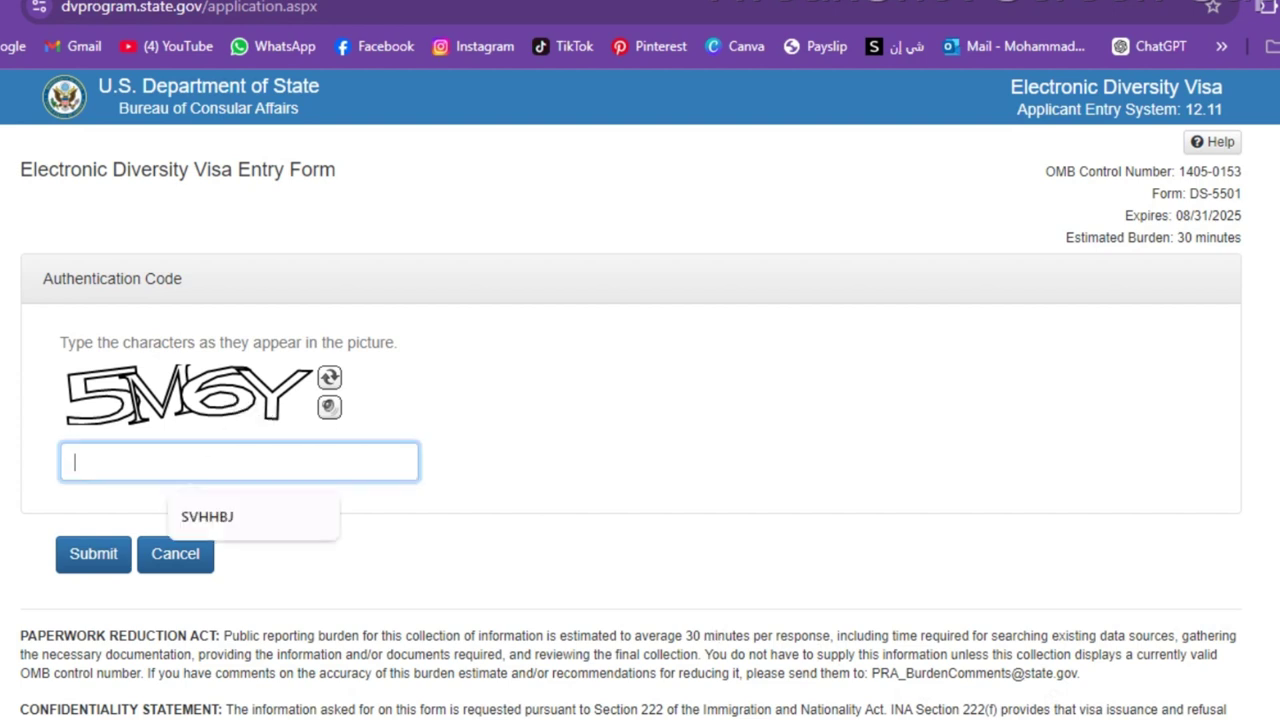
text(5M6Y)
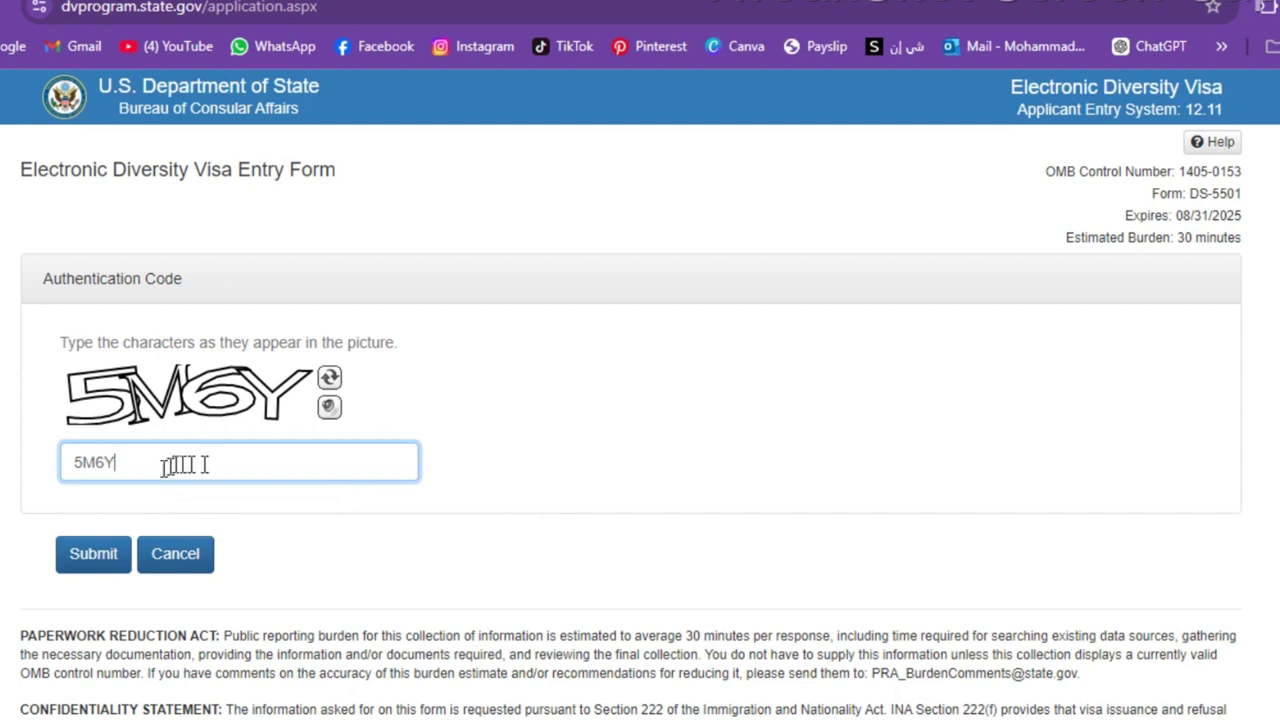
click(114, 555)
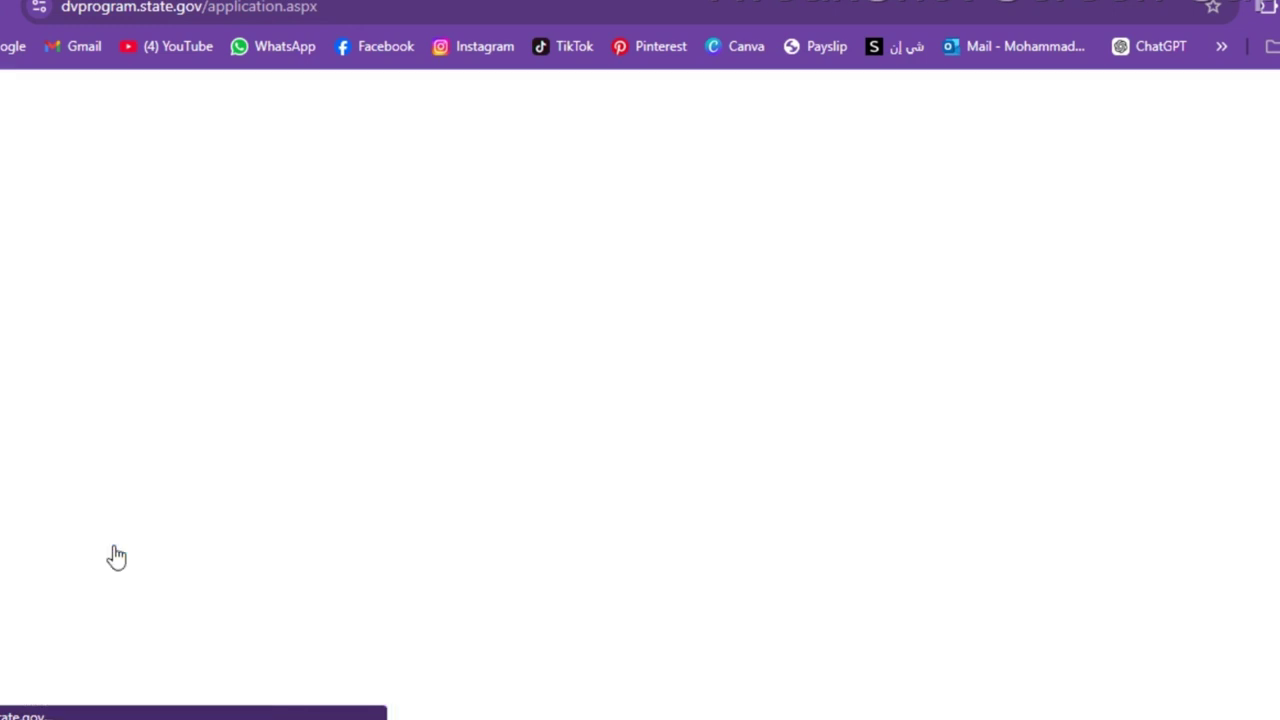
- Fill in the entrant's last, first and middle names in Part One
drag(468, 277, 808, 277)
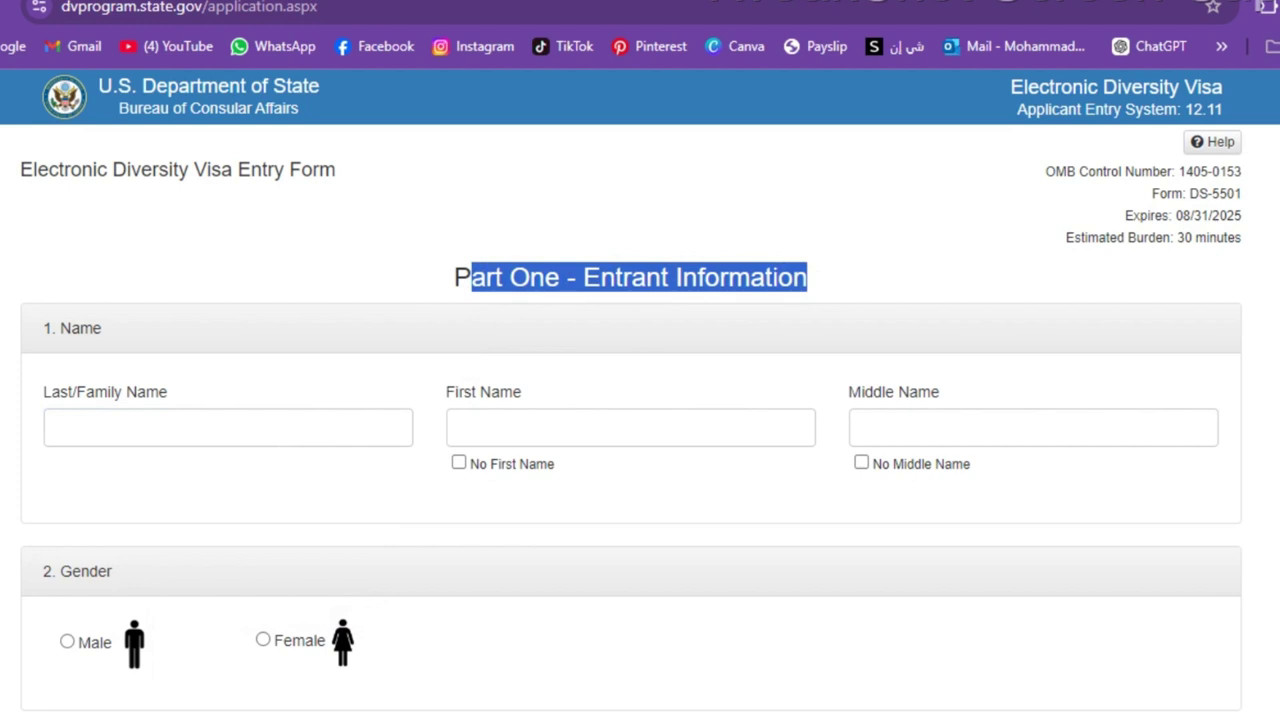
drag(42, 393, 172, 408)
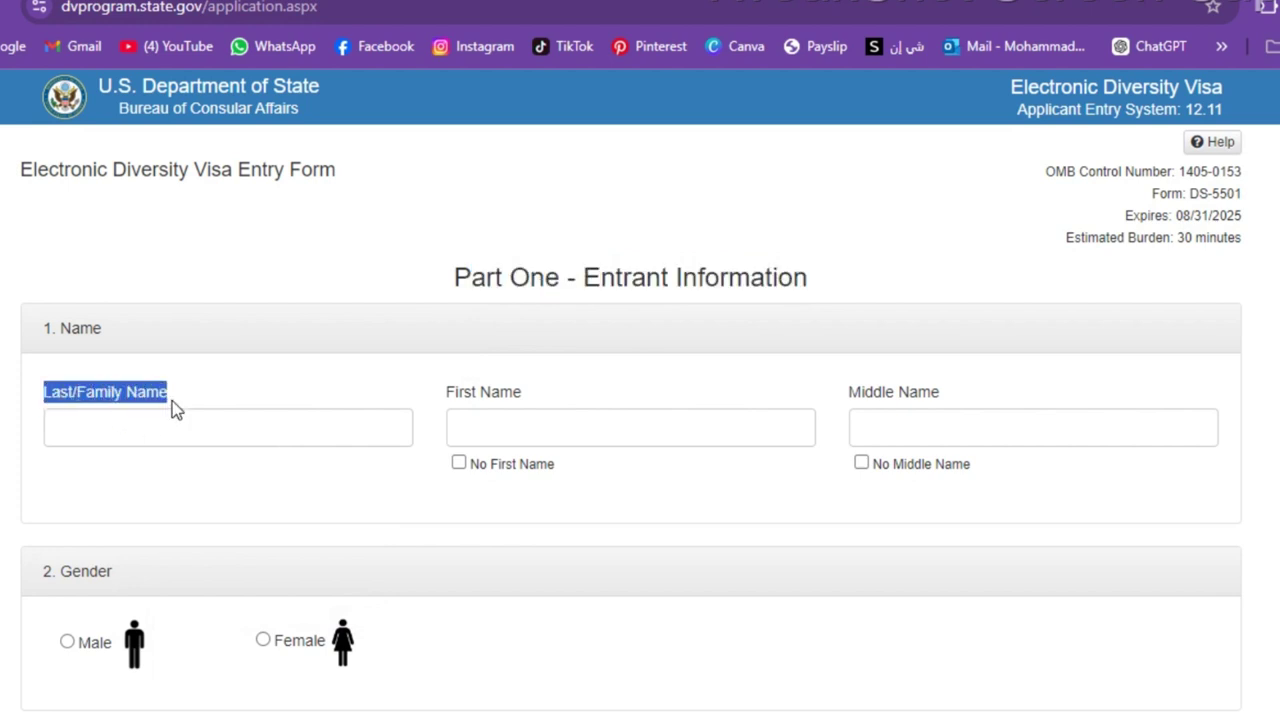
click(173, 431)
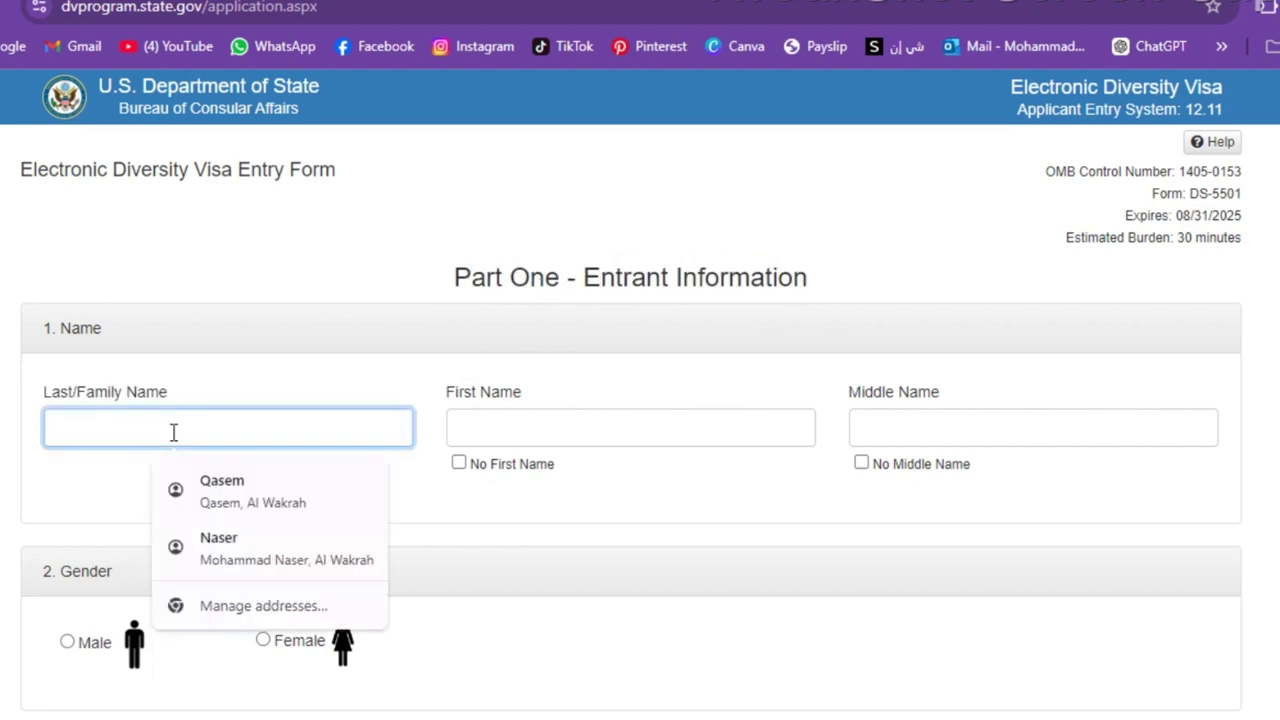
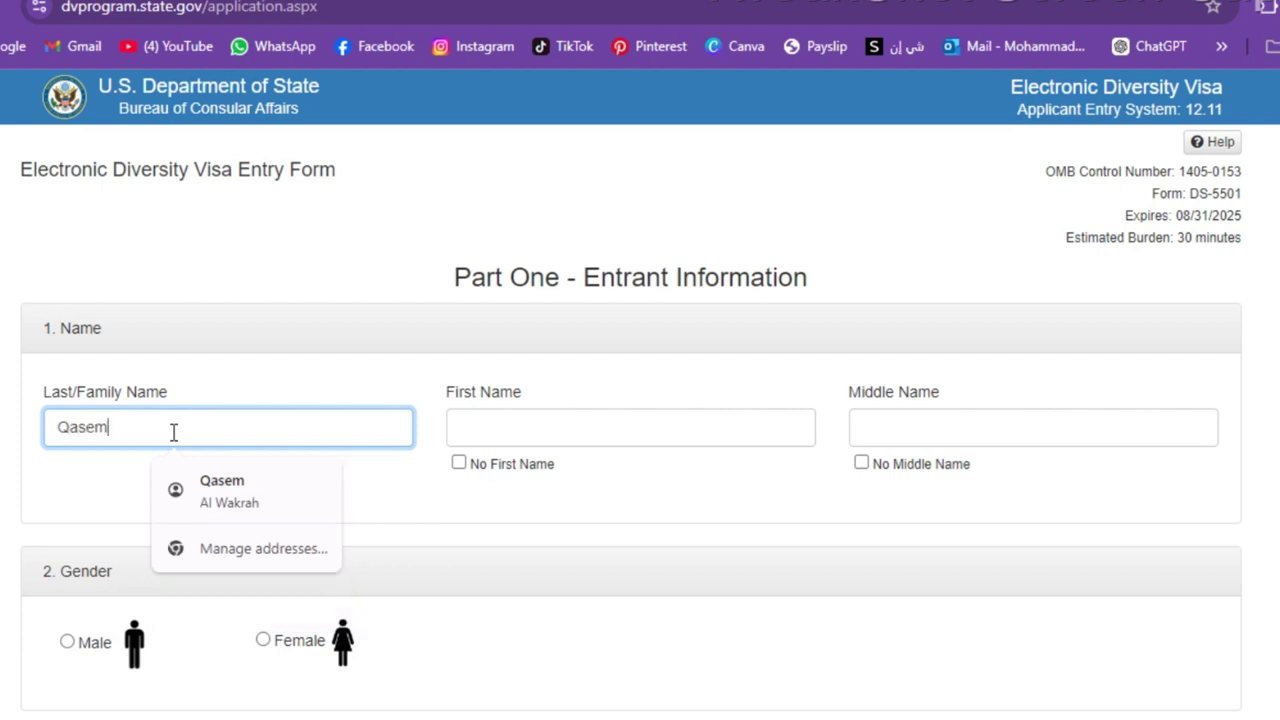
click(492, 431)
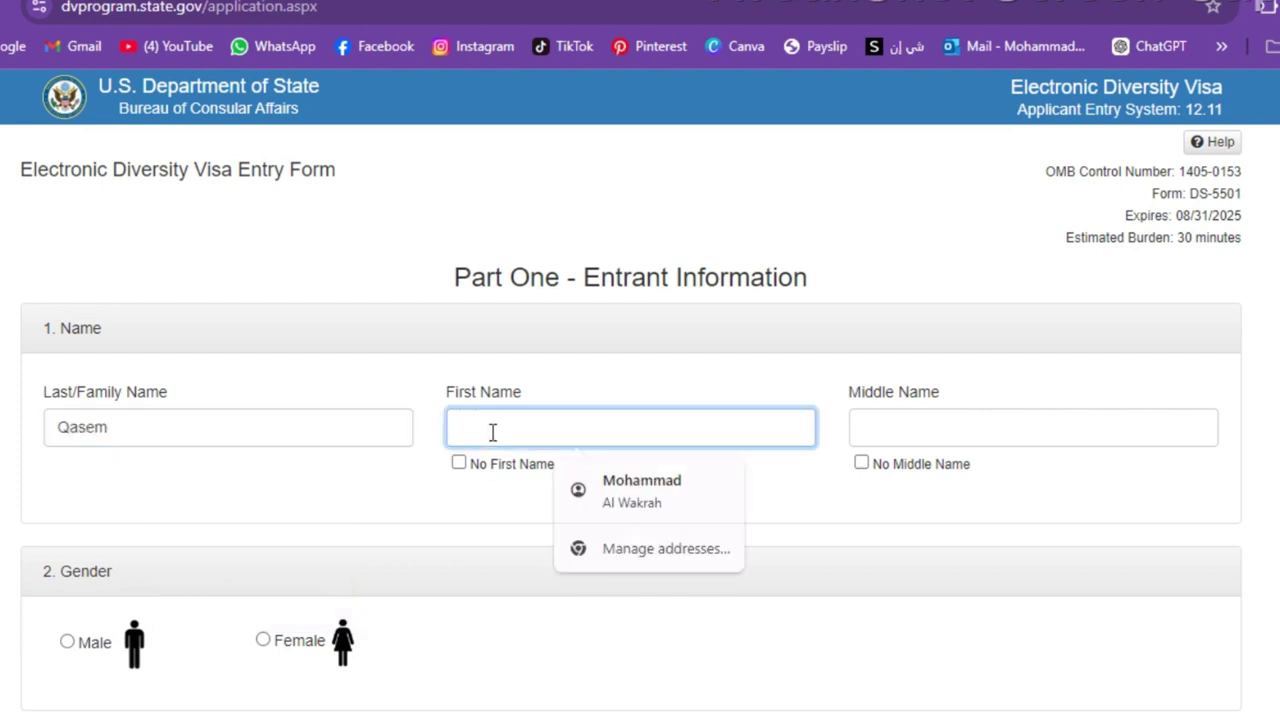
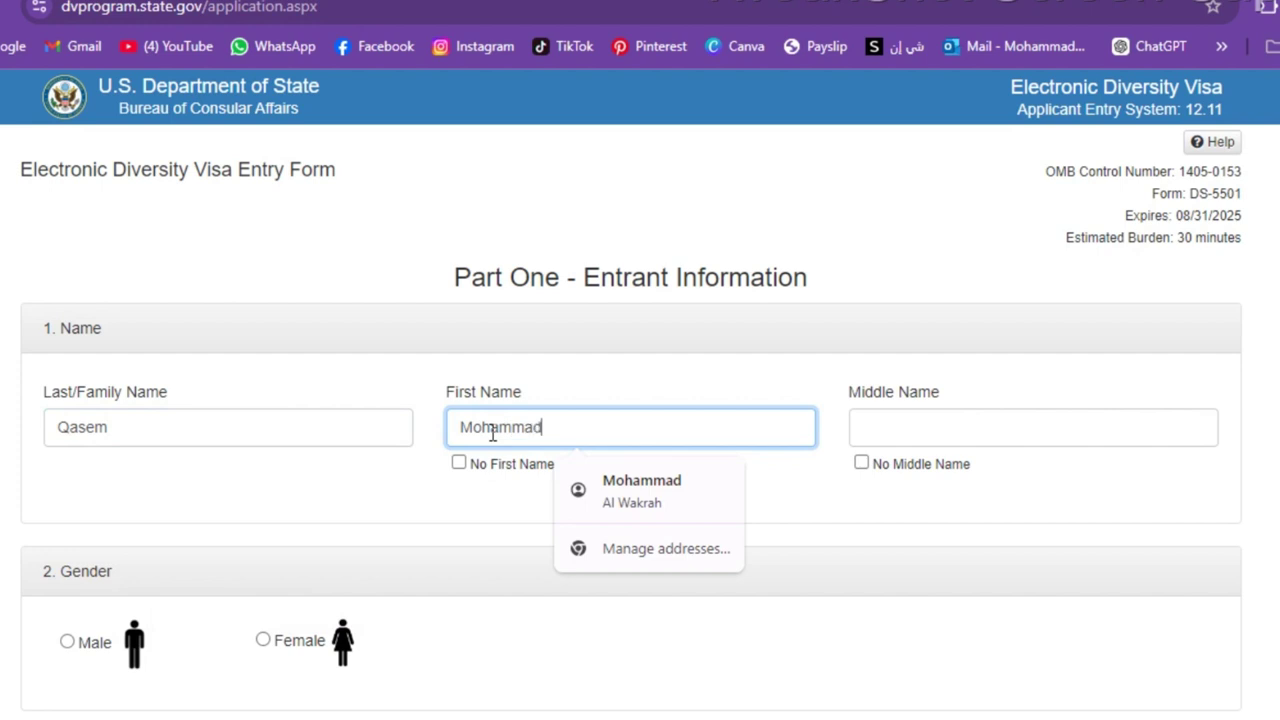
key(Tab)
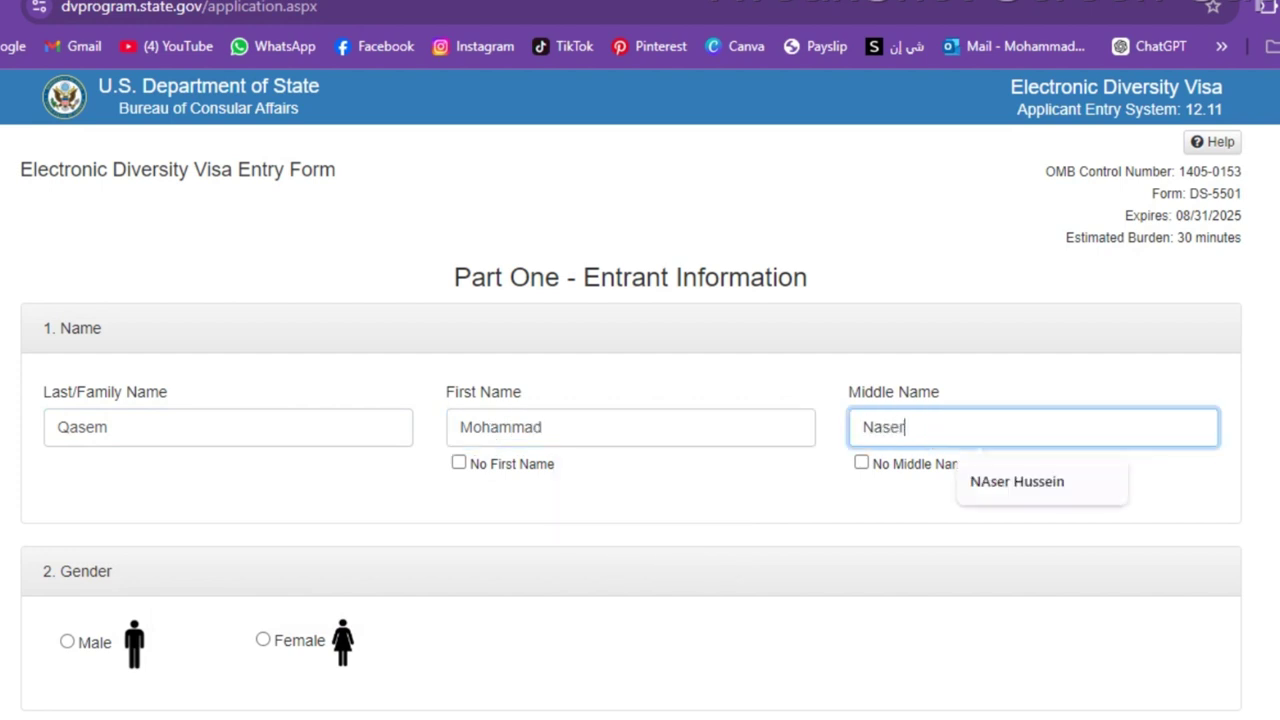
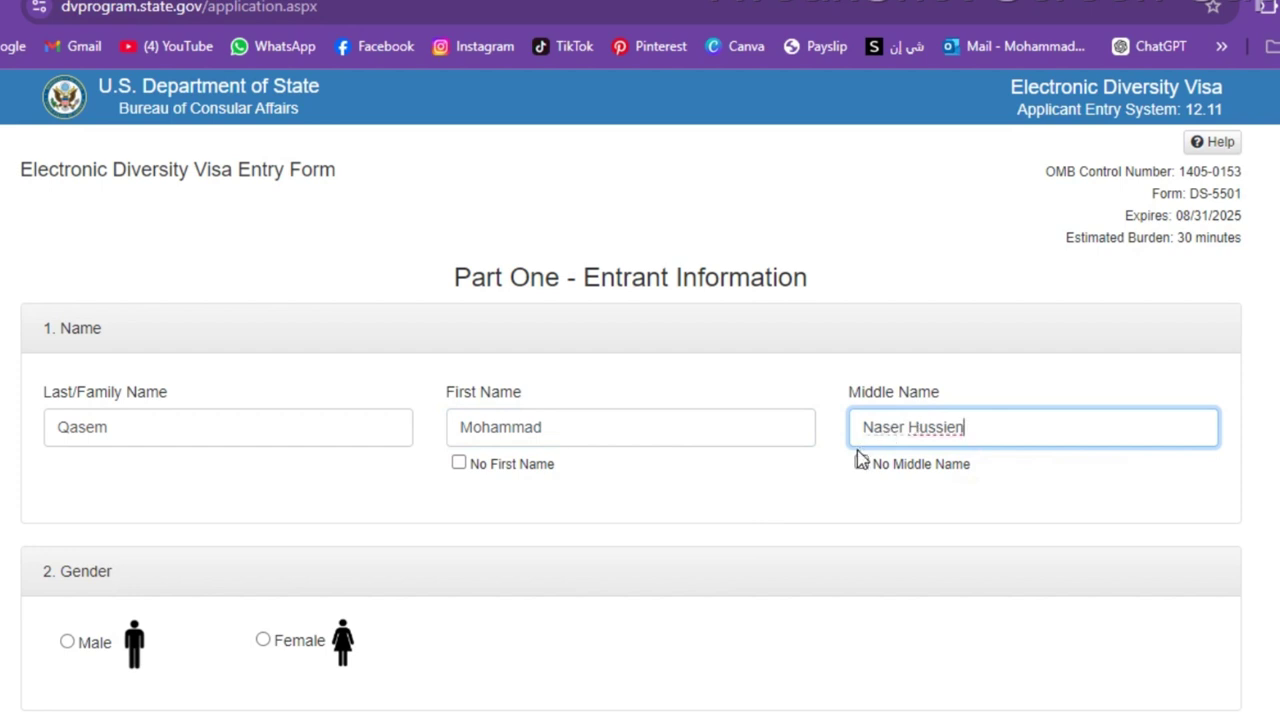
click(800, 482)
- Select Male gender and enter the entrant's birth month, day and year
scroll(800, 482, down, 5)
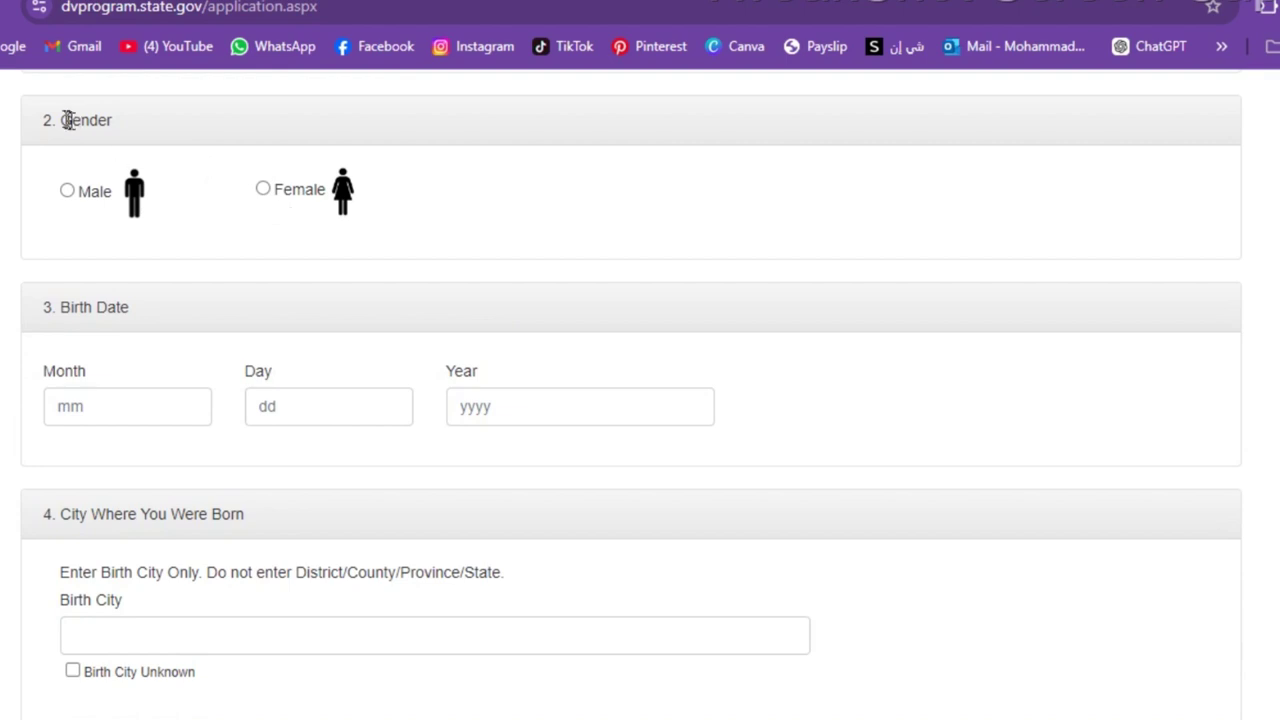
click(68, 193)
click(150, 406)
text(08)
click(260, 406)
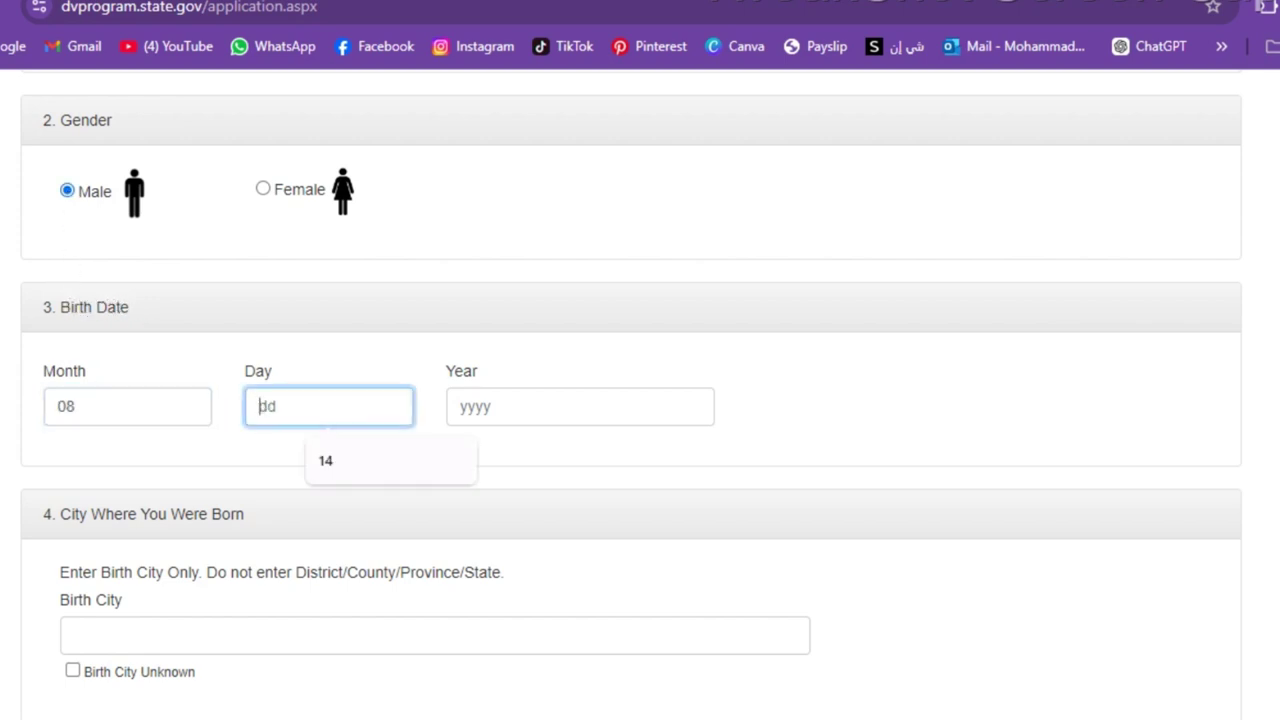
text(14)
click(470, 406)
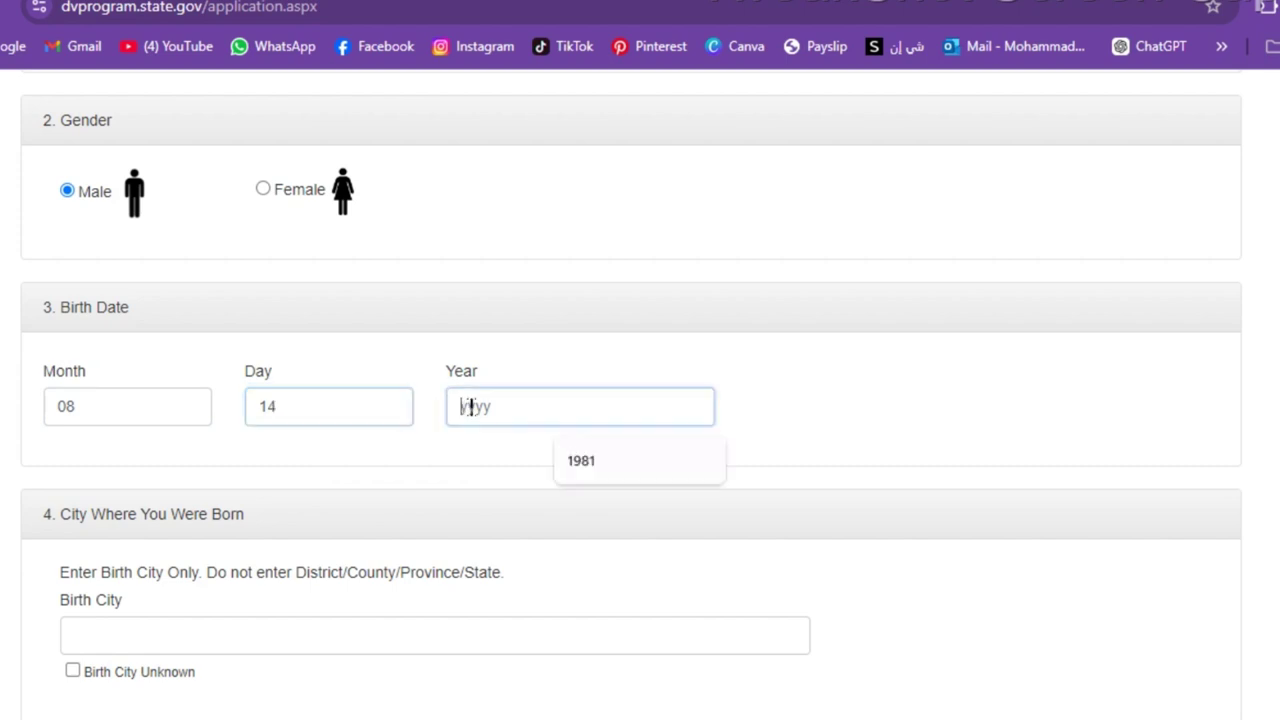
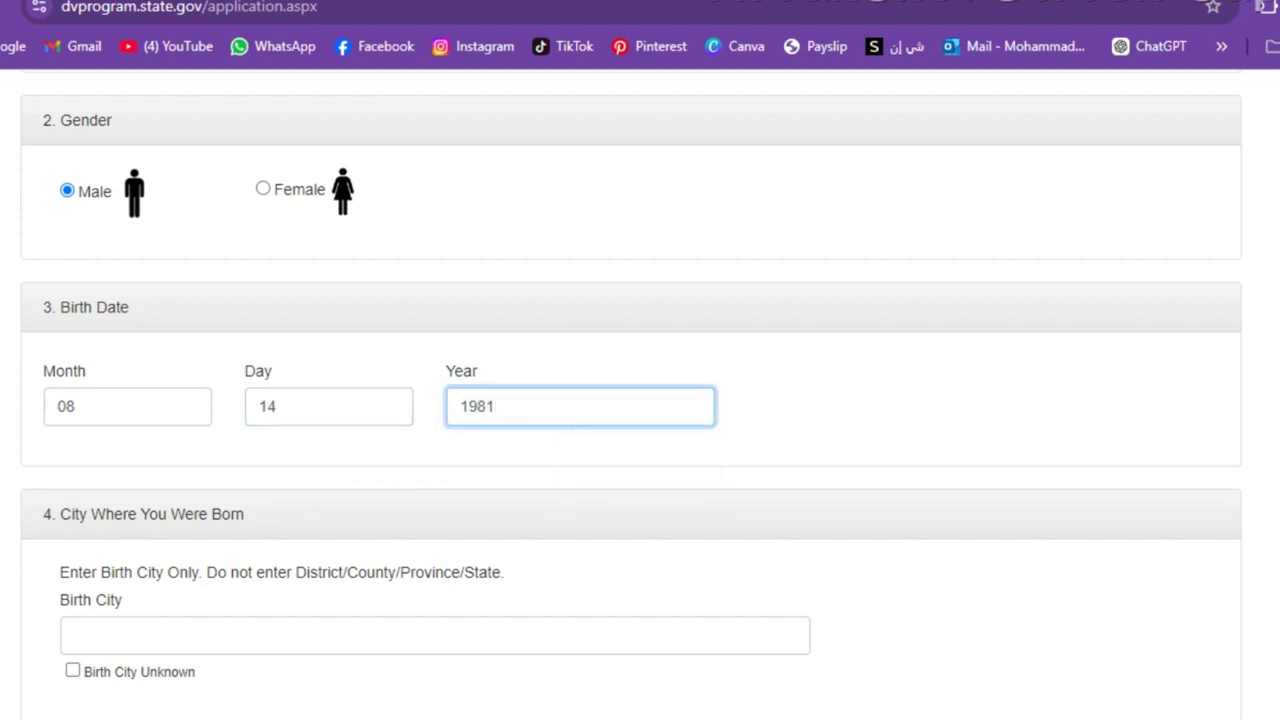
scroll(640, 400, down, 4)
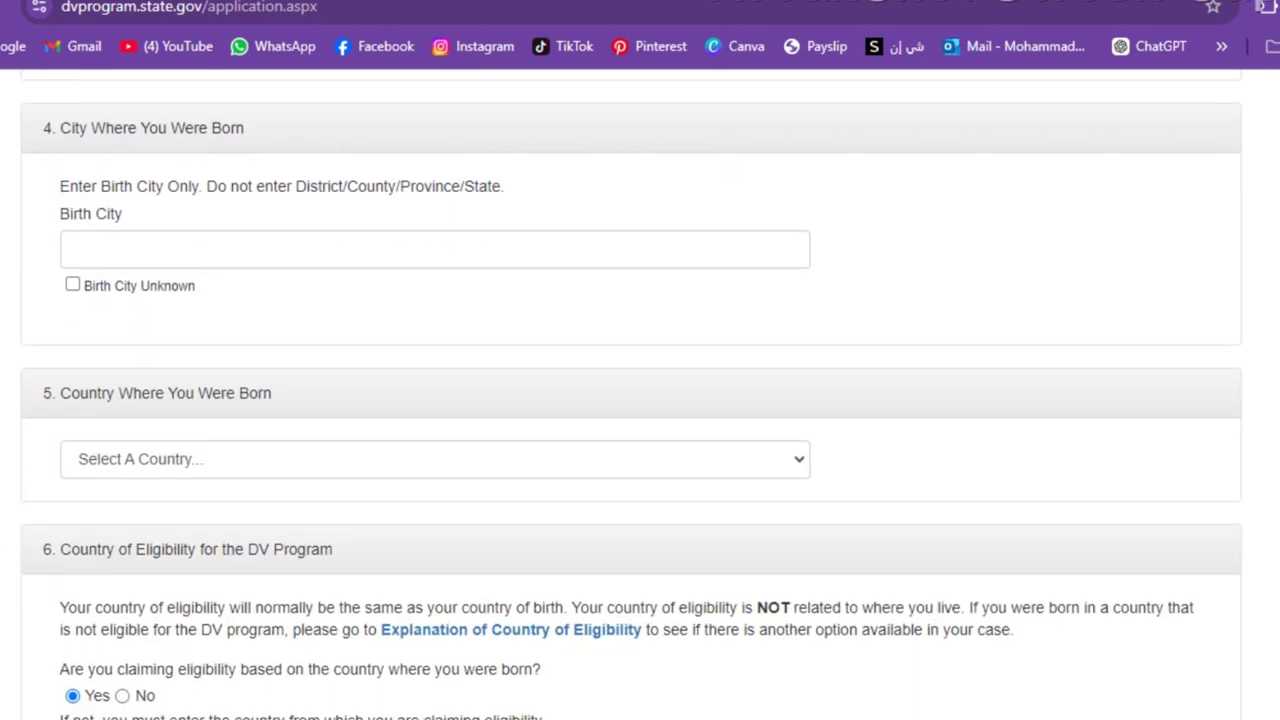
- Enter Qibya as the birth city, accepting the suggested entry
drag(51, 128, 265, 130)
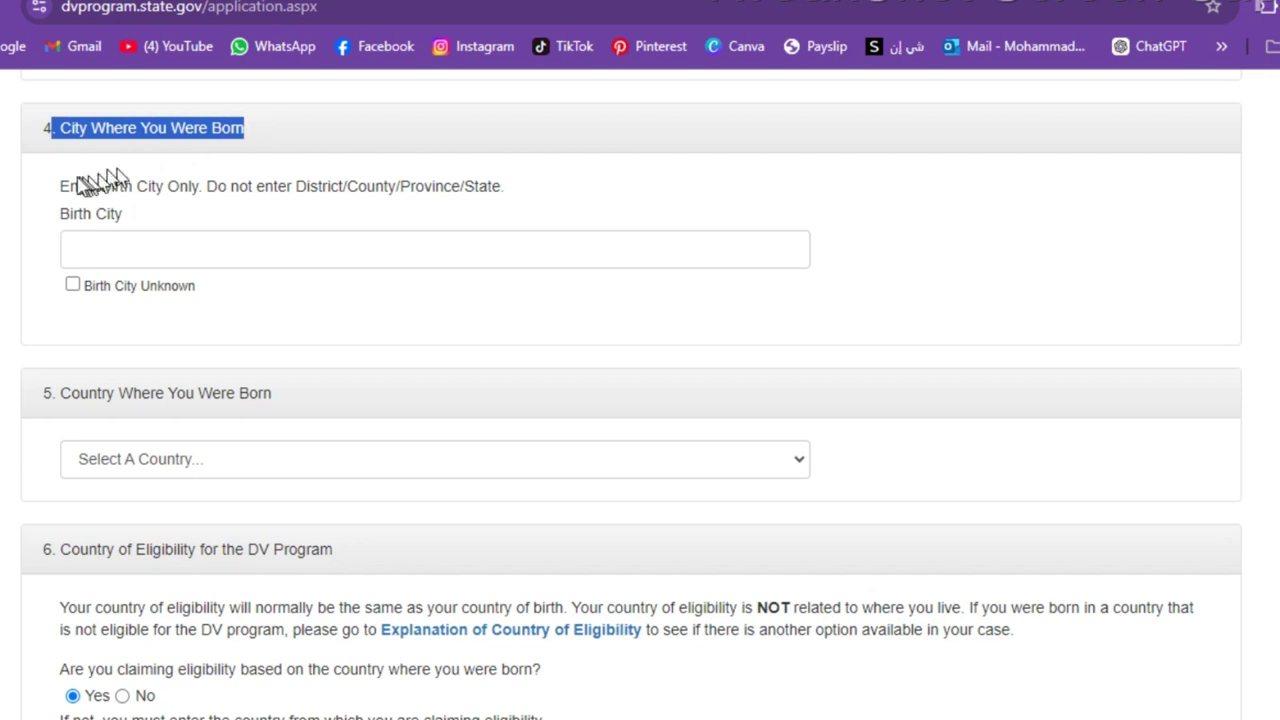
drag(44, 191, 513, 184)
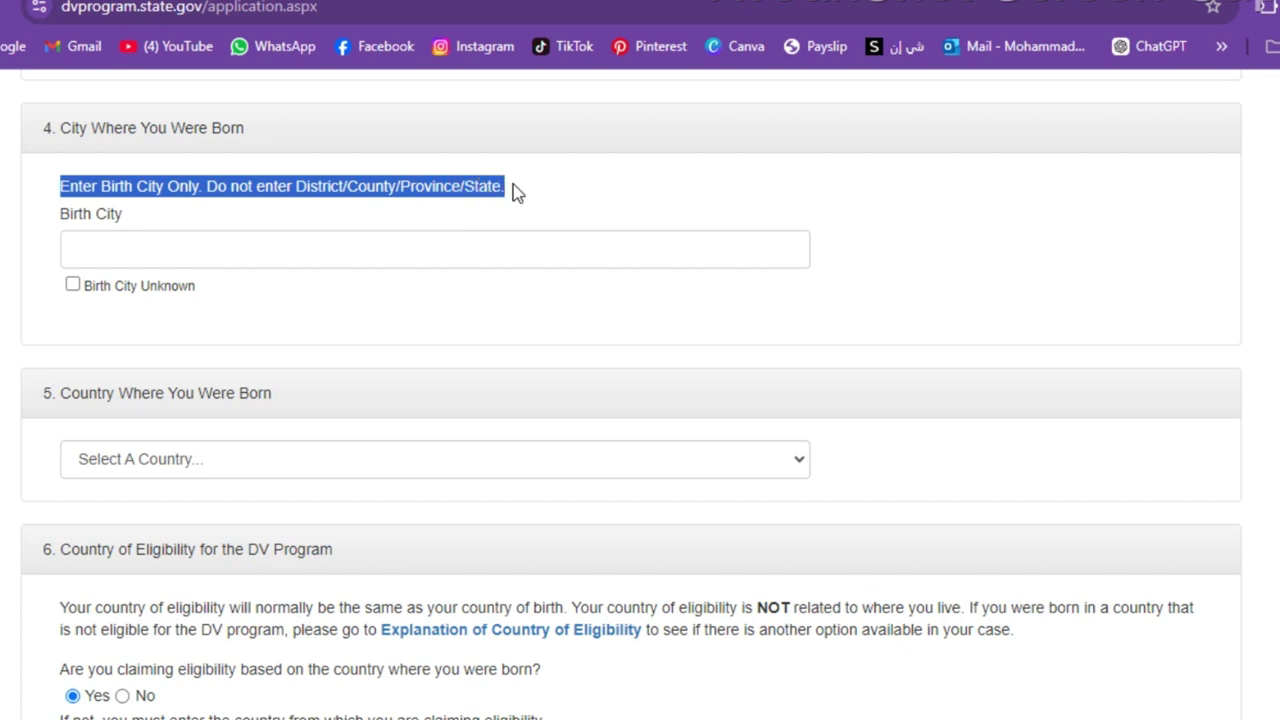
click(513, 184)
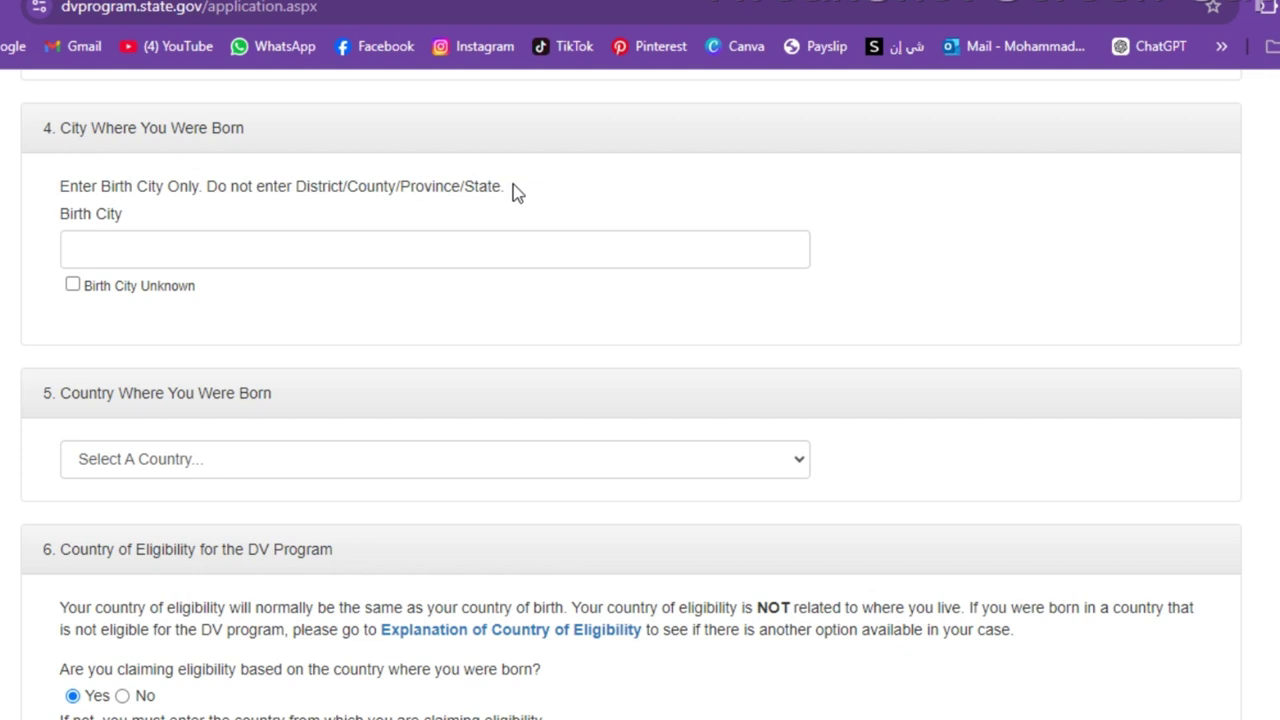
click(323, 252)
text(Q)
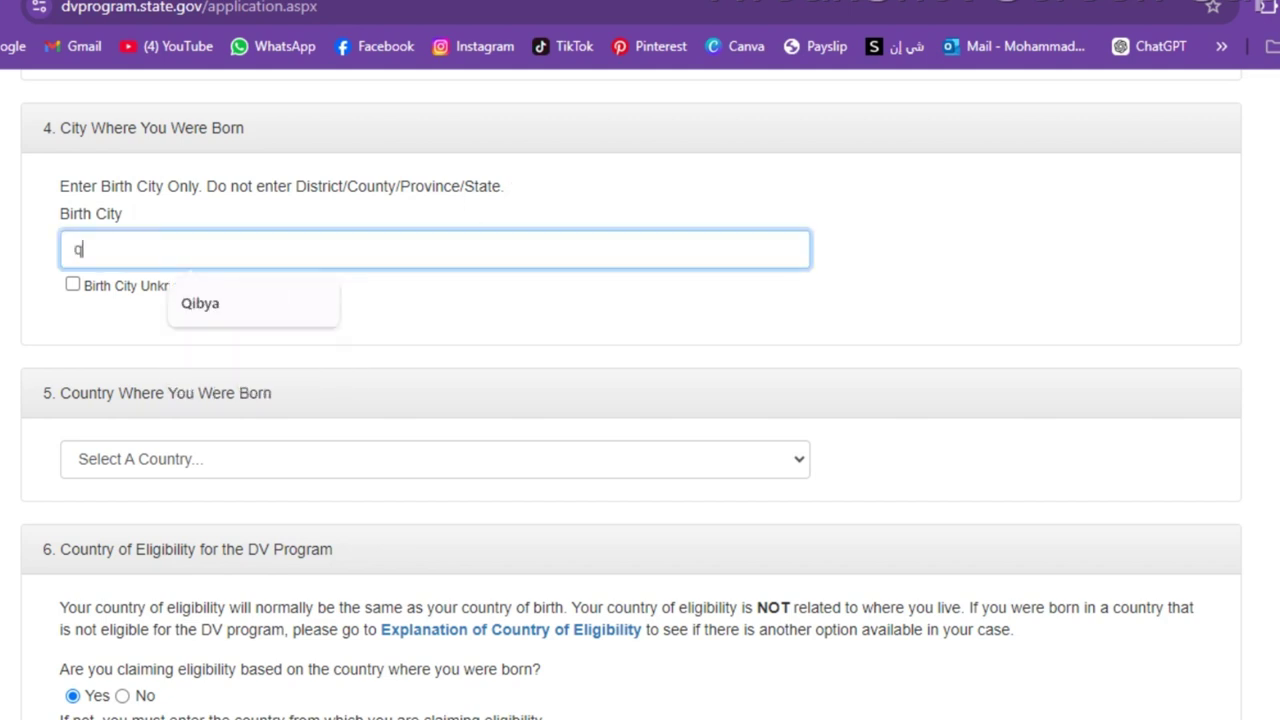
text(ibya)
click(265, 306)
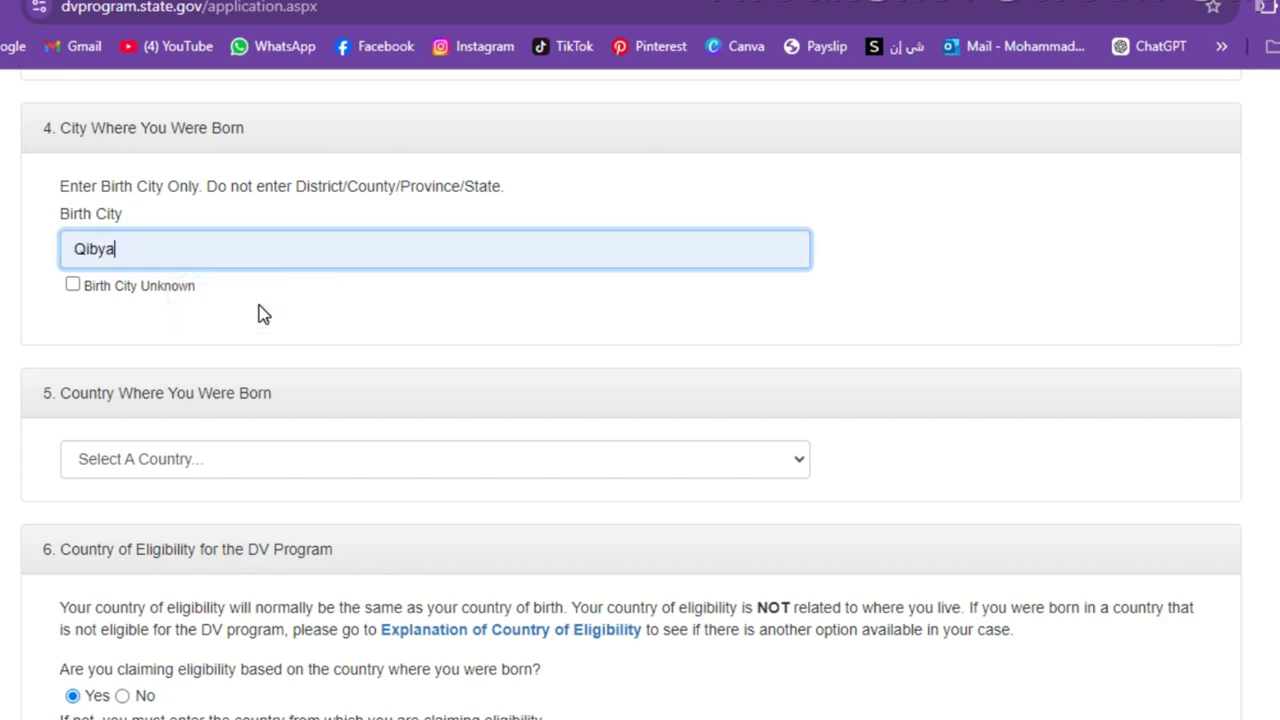
scroll(258, 314, down, 3)
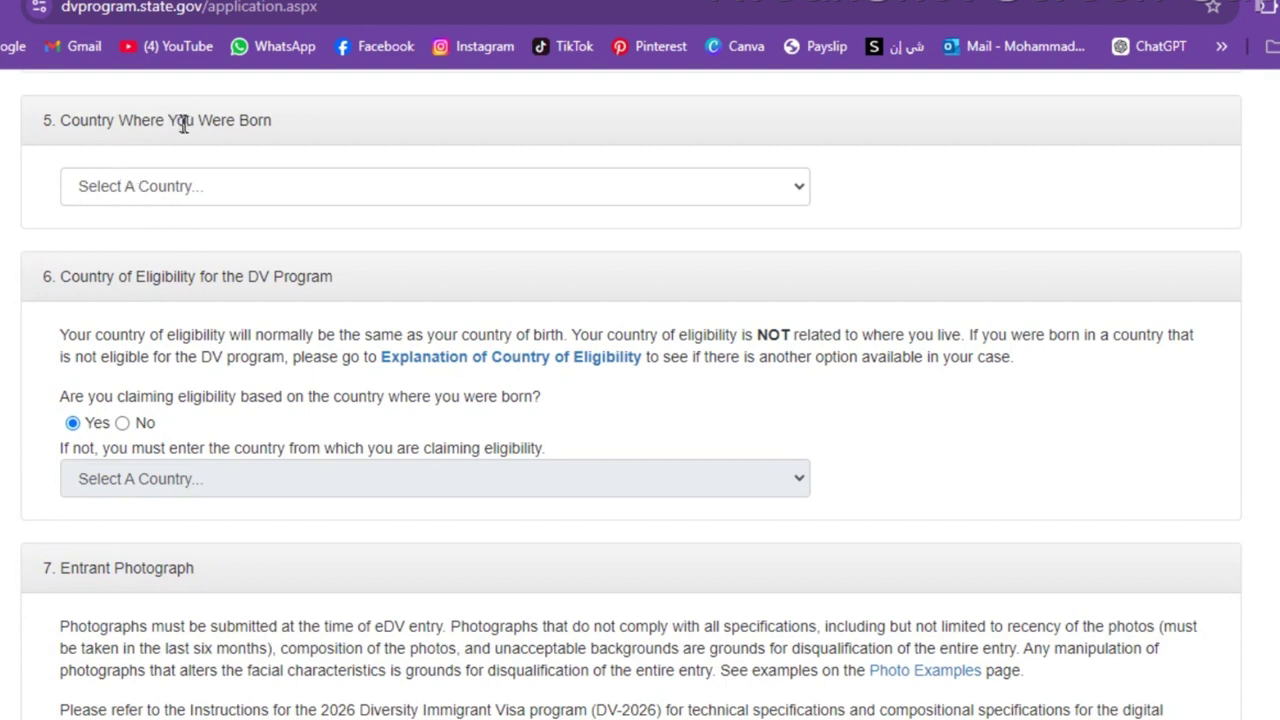
- Choose West Bank as the country of birth
drag(294, 124, 66, 120)
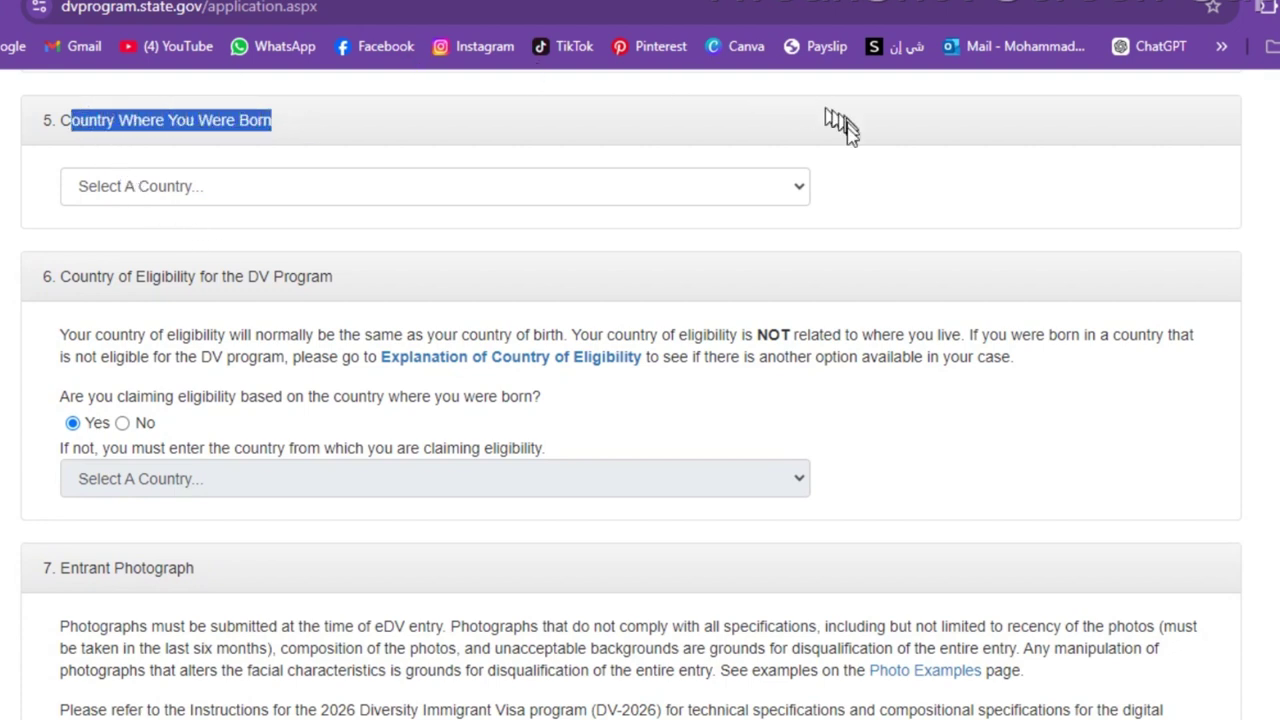
click(804, 190)
text(we)
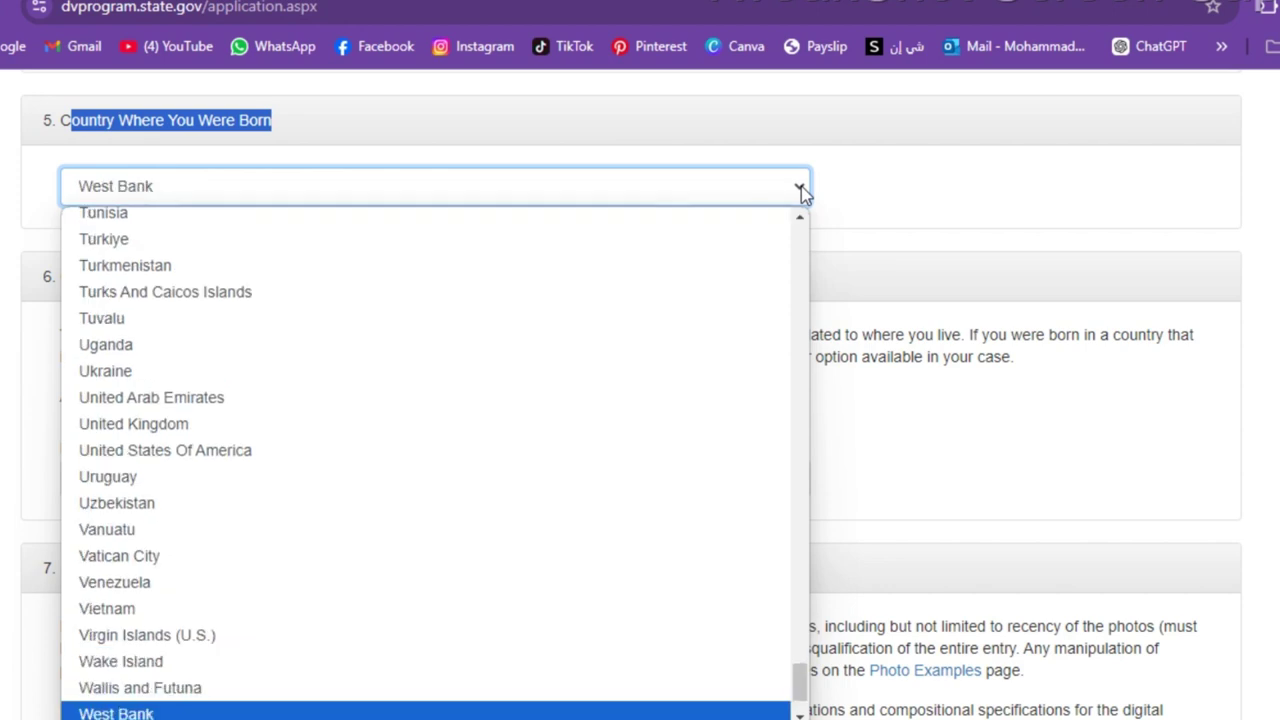
key(Return)
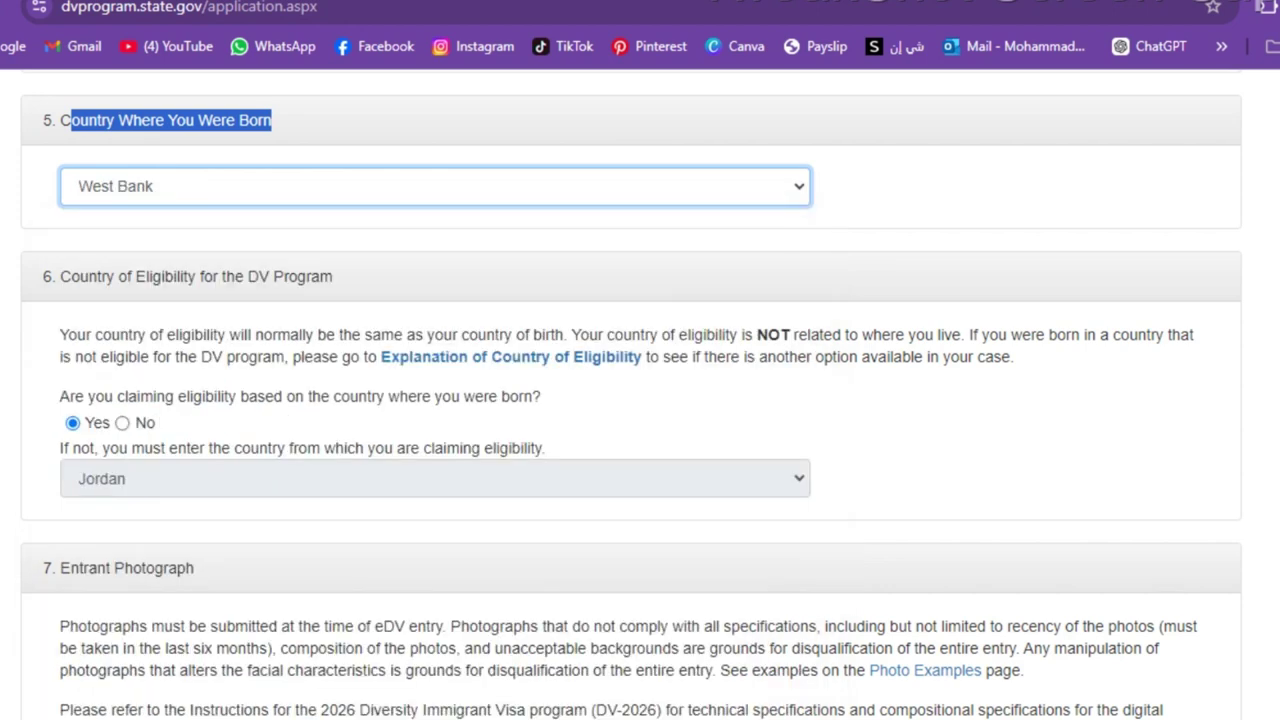
scroll(630, 400, down, 2)
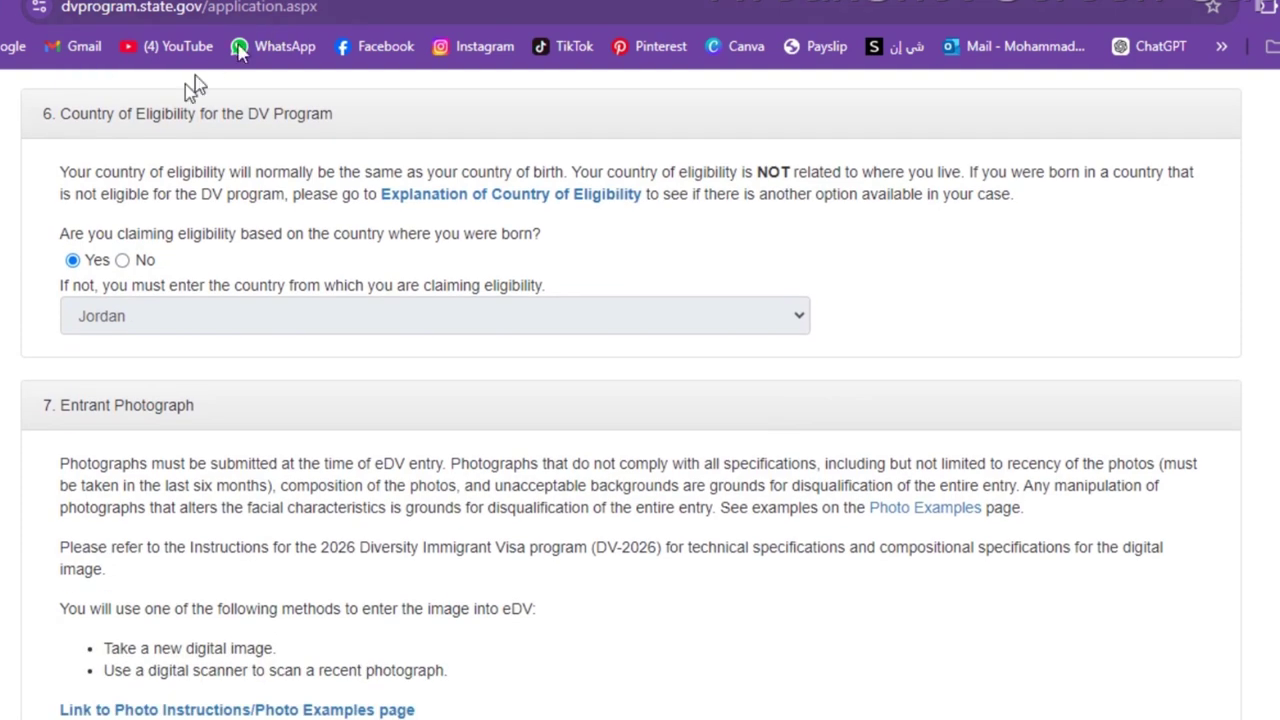
- Upload the portrait صورة.jpg from Downloads as the entrant photograph
drag(93, 233, 554, 251)
click(556, 249)
scroll(85, 264, down, 3)
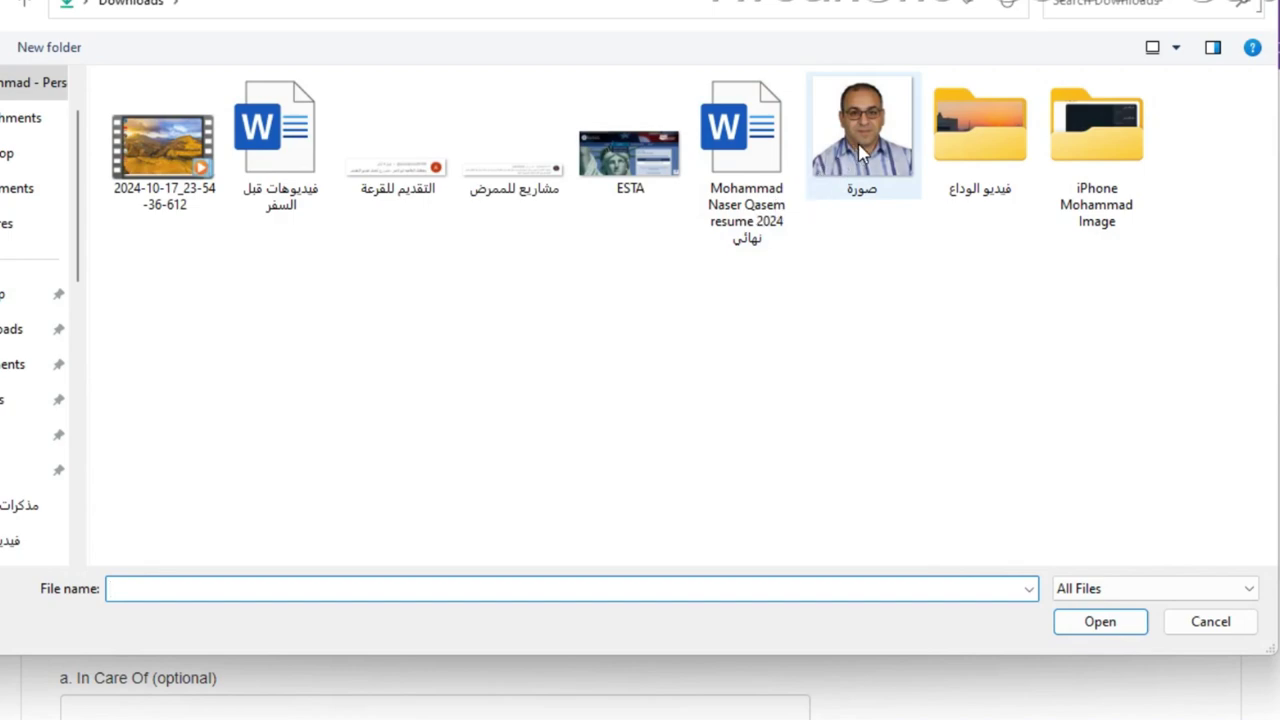
double_click(858, 152)
scroll(858, 152, down, 3)
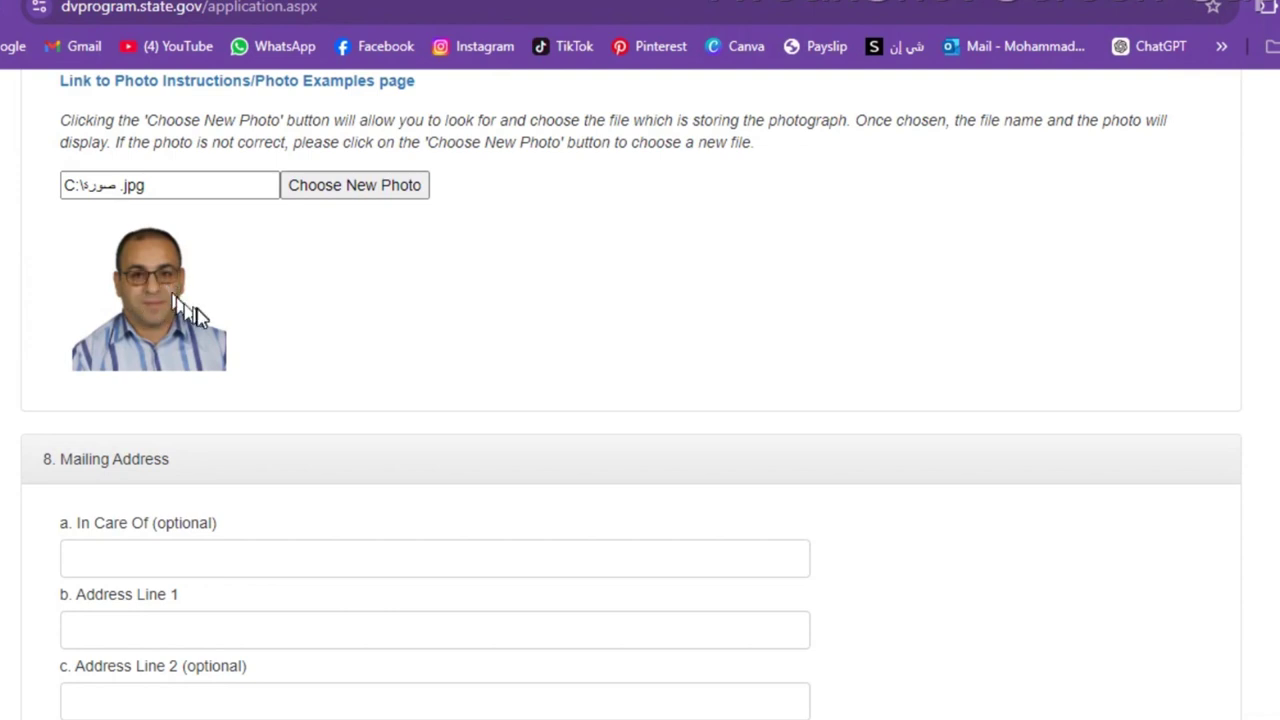
- Fill the In Care Of line with the entrant's saved full name from autofill
scroll(198, 309, down, 3)
click(100, 187)
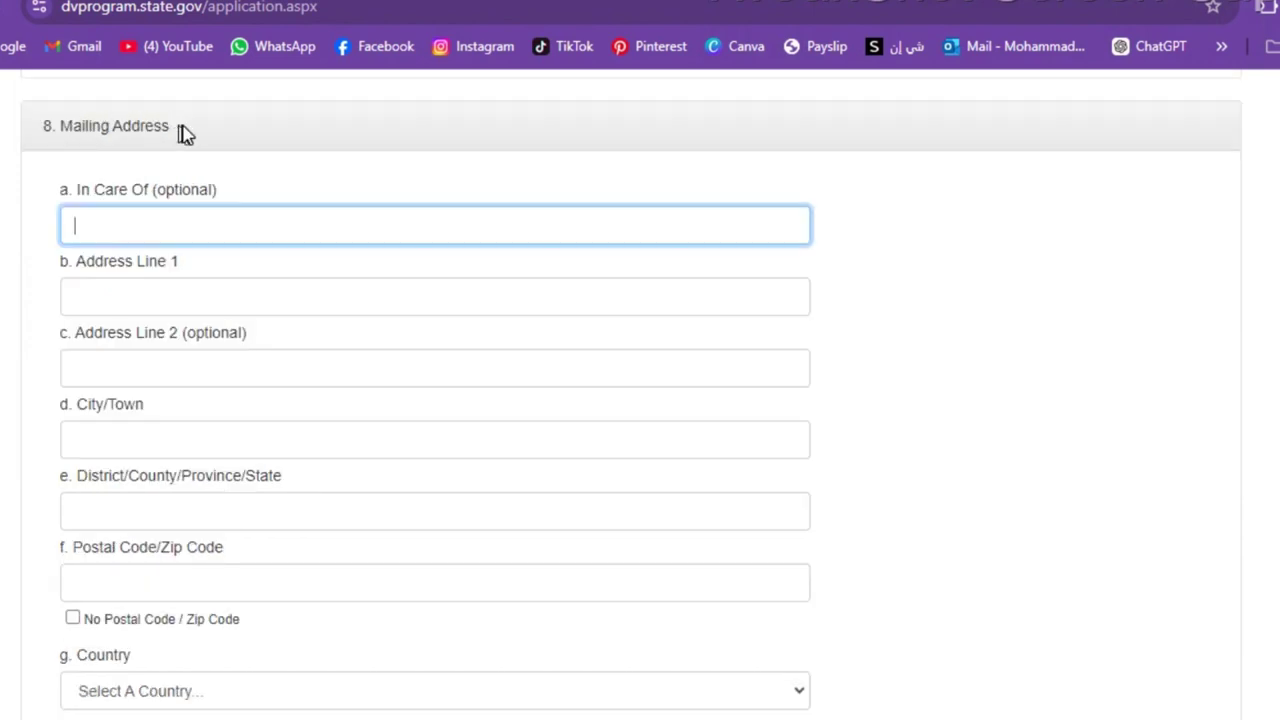
drag(185, 135, 43, 140)
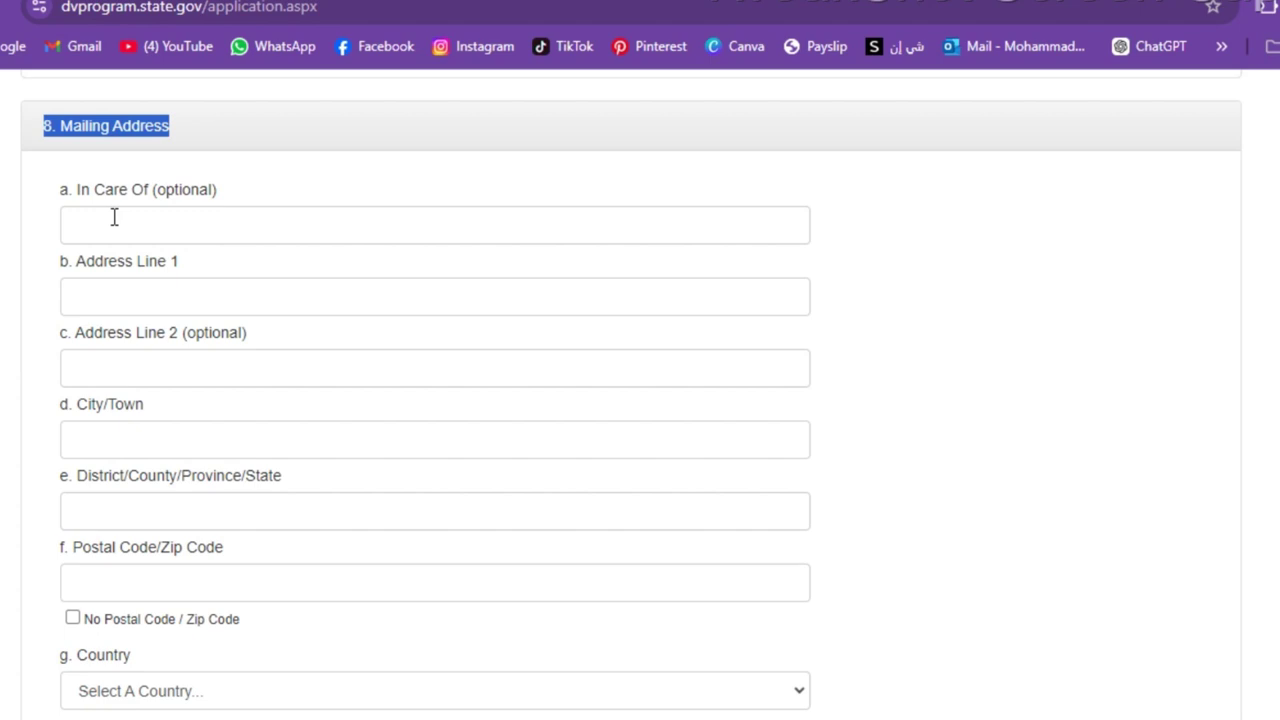
click(114, 217)
click(240, 290)
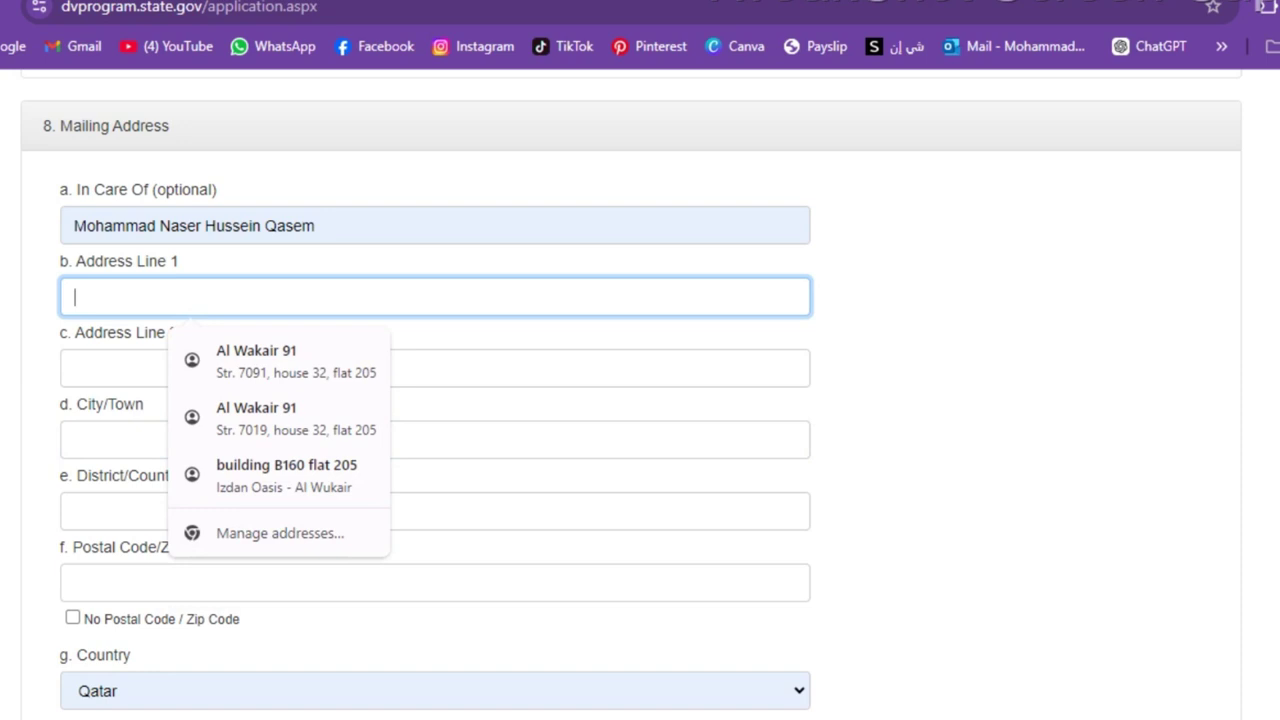
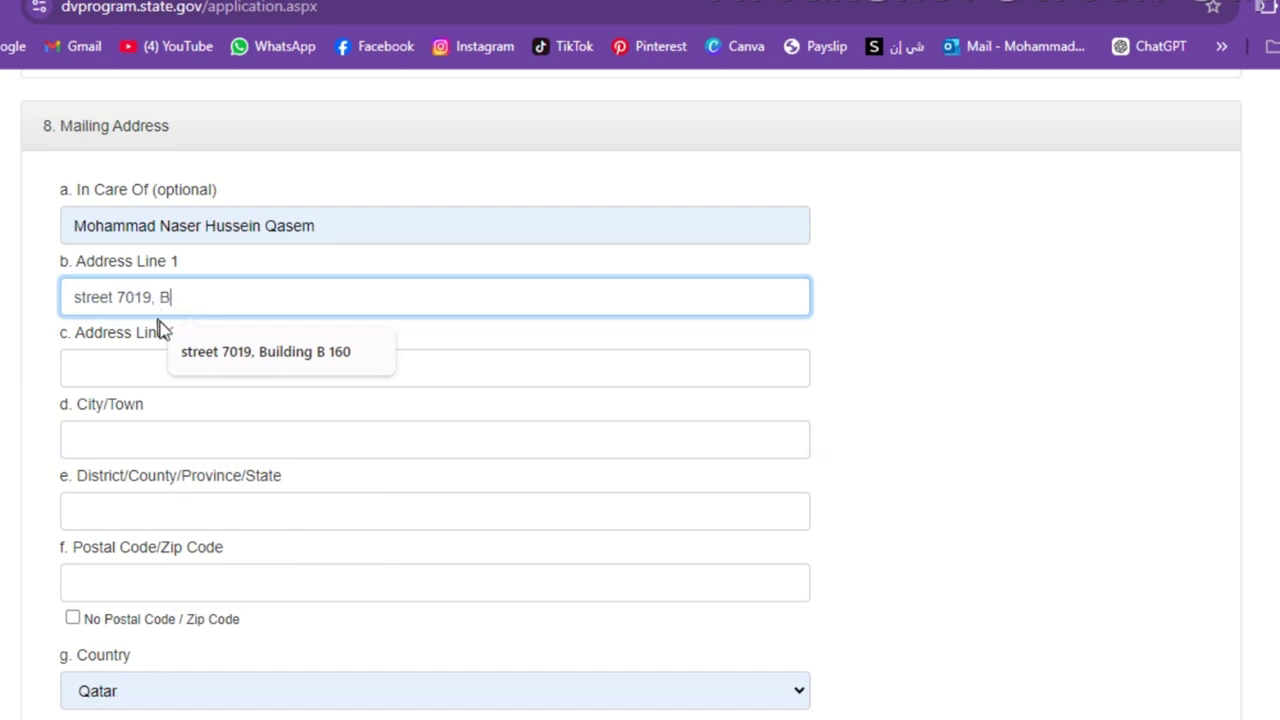
- Fill Address Line 1 and Address Line 2 with the entrant's saved street and apartment
click(214, 355)
click(213, 360)
text(2)
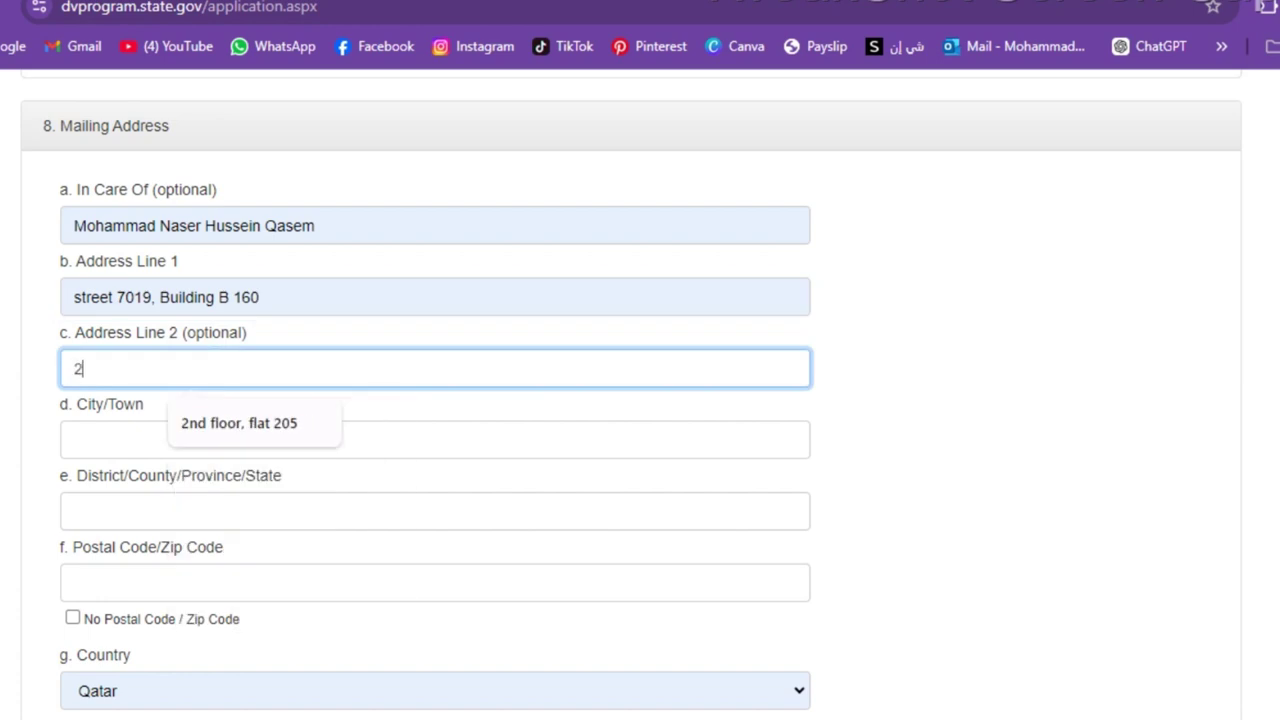
key(Down)
key(Return)
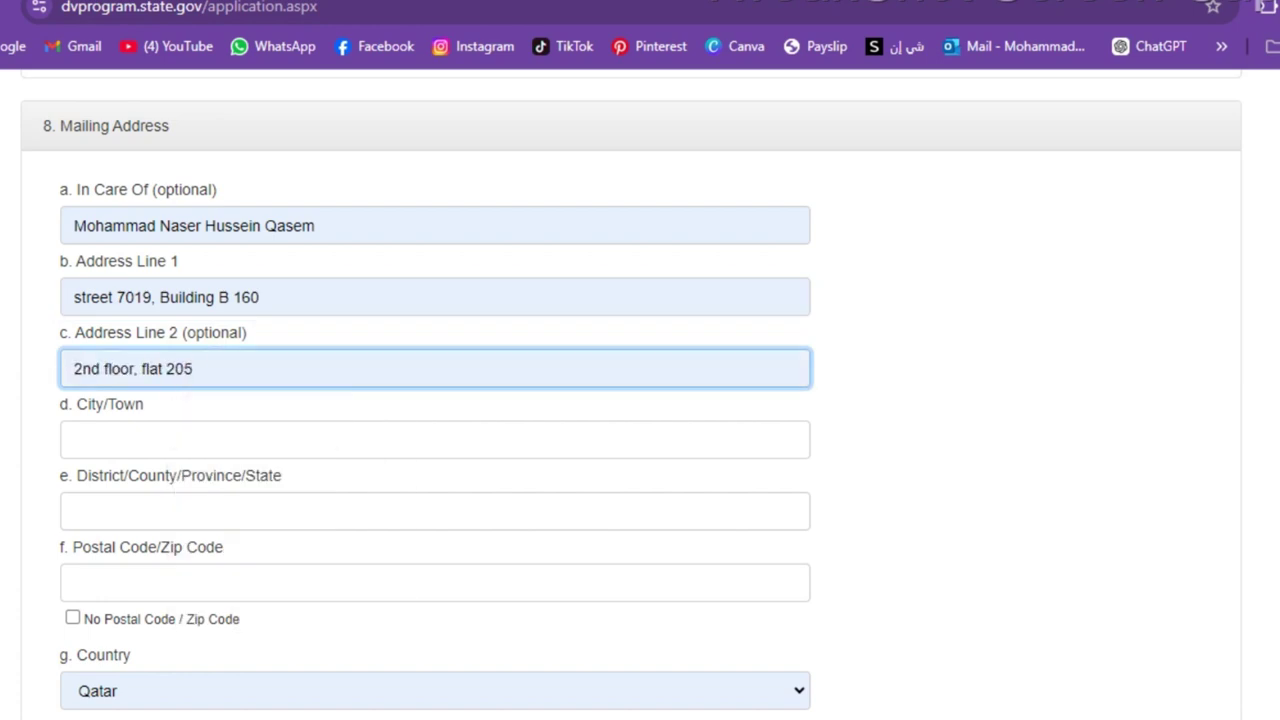
- Fill the city and district from saved suggestions and start typing the postal code
click(180, 450)
click(220, 500)
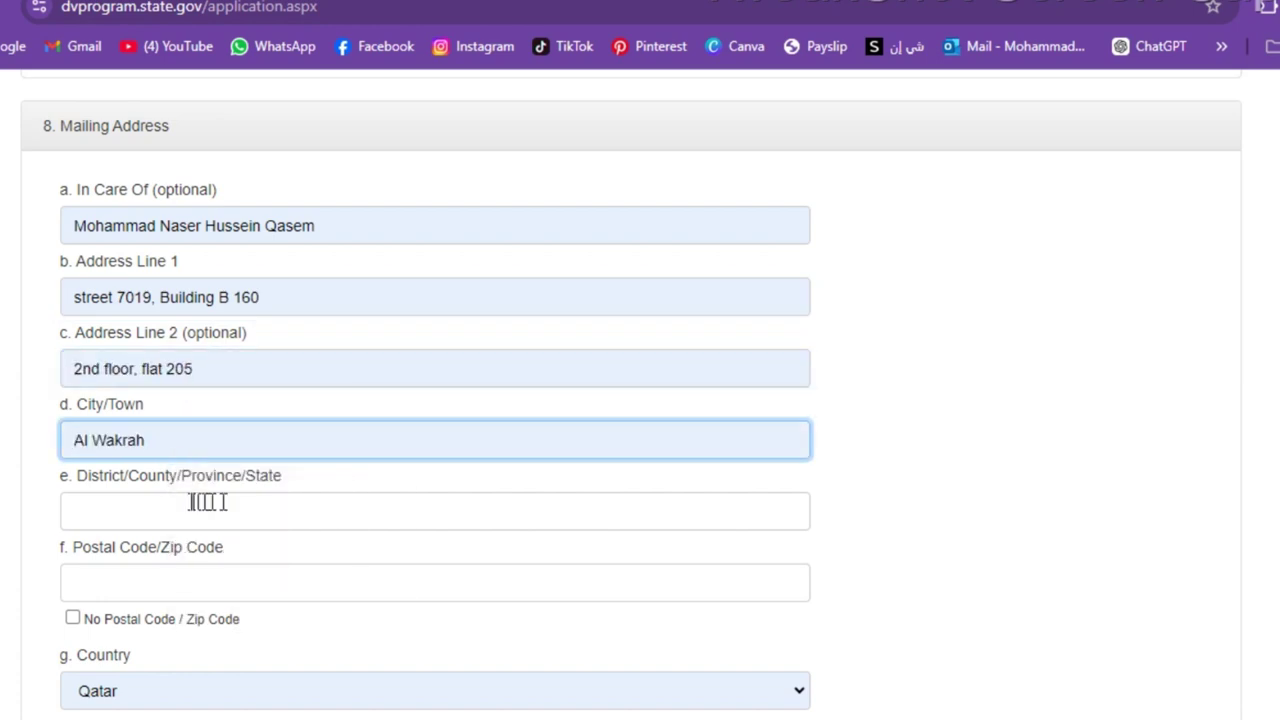
click(190, 502)
click(231, 574)
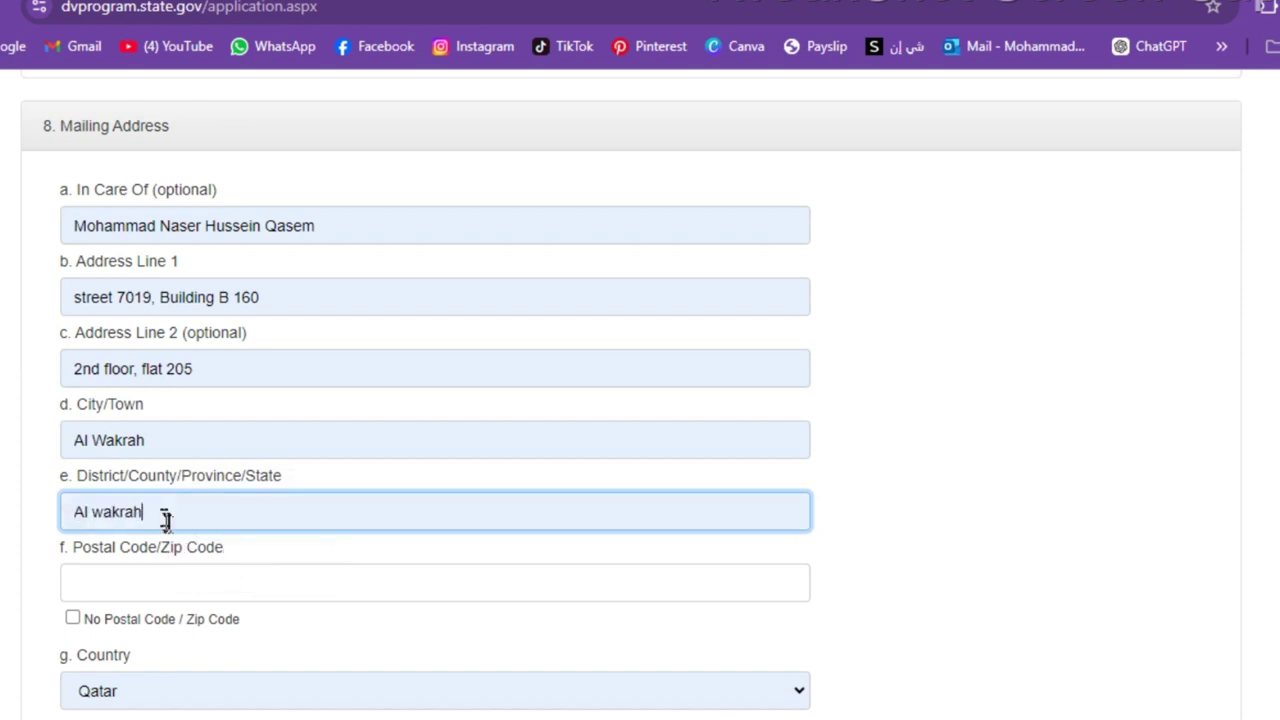
click(110, 573)
text(974)
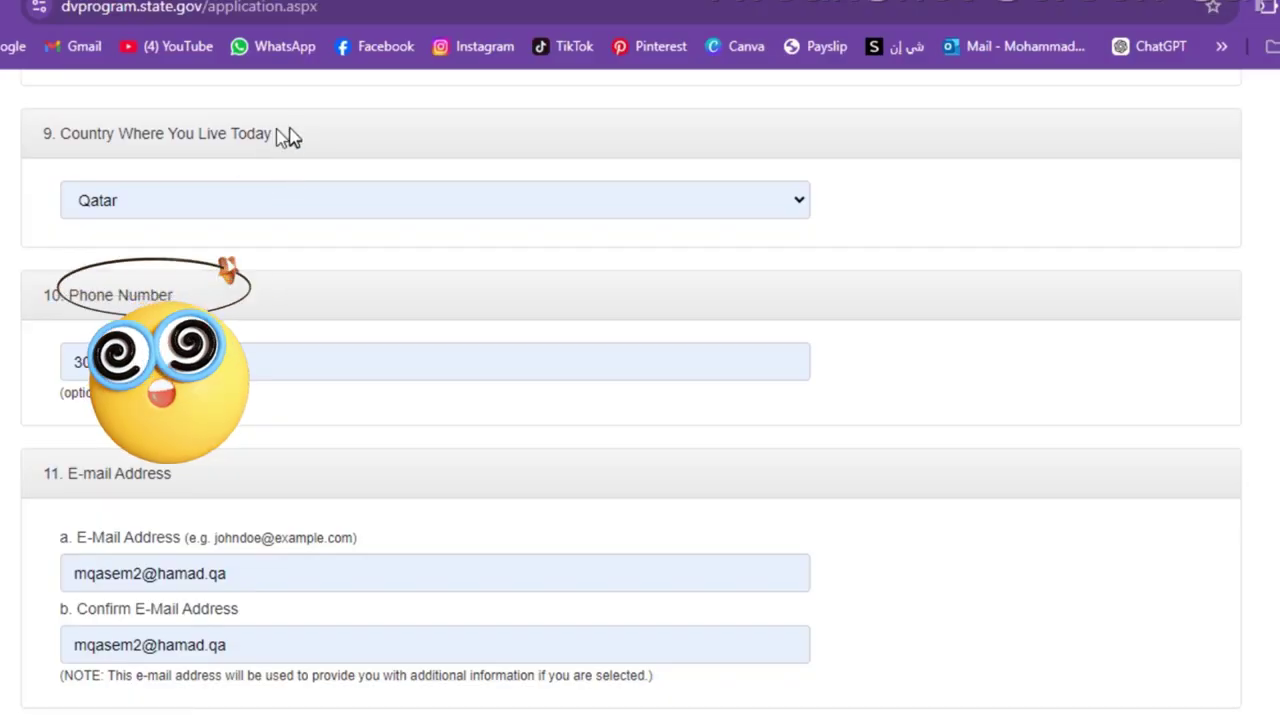
- Enter the phone number and the entrant's e-mail address in both e-mail fields
drag(285, 137, 46, 149)
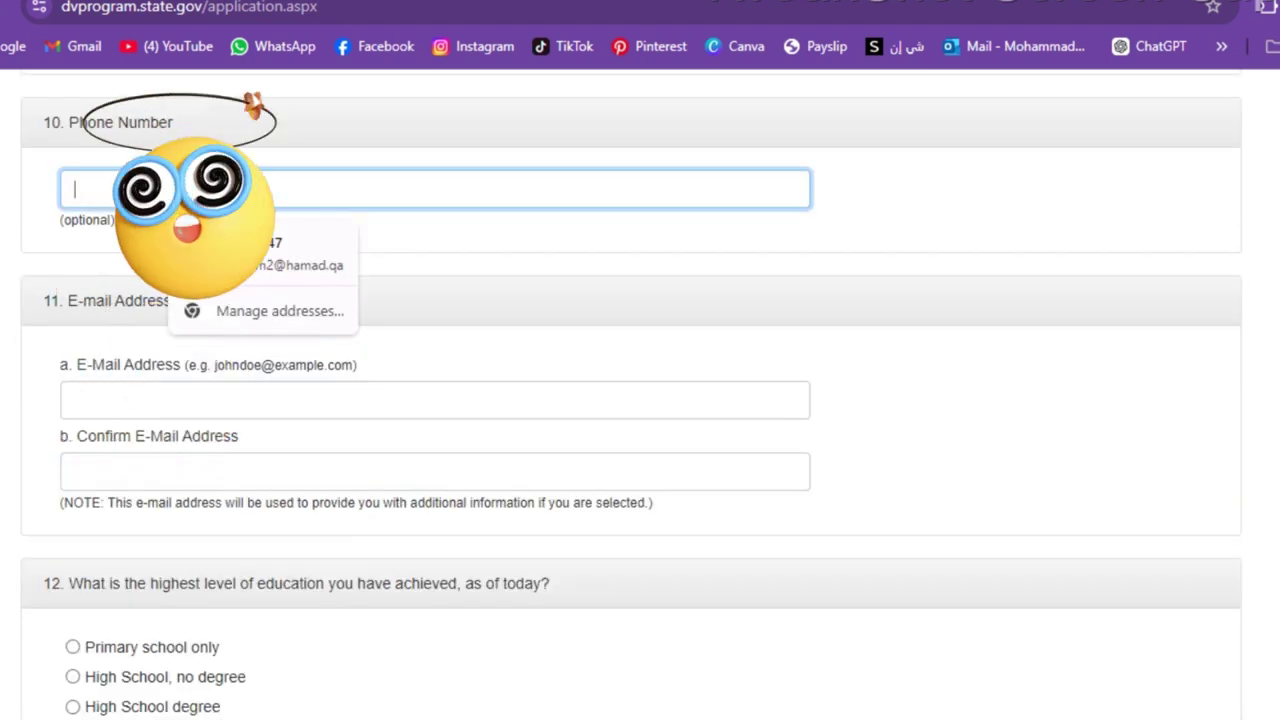
text(0974)
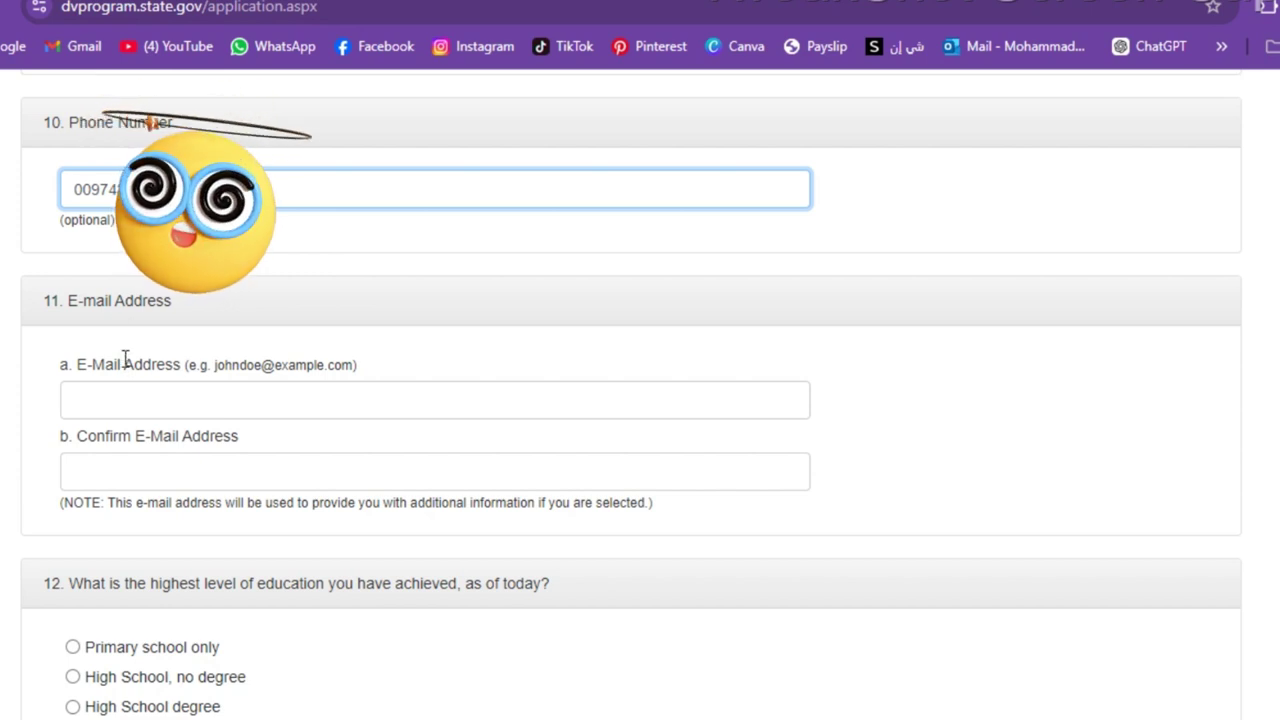
click(125, 400)
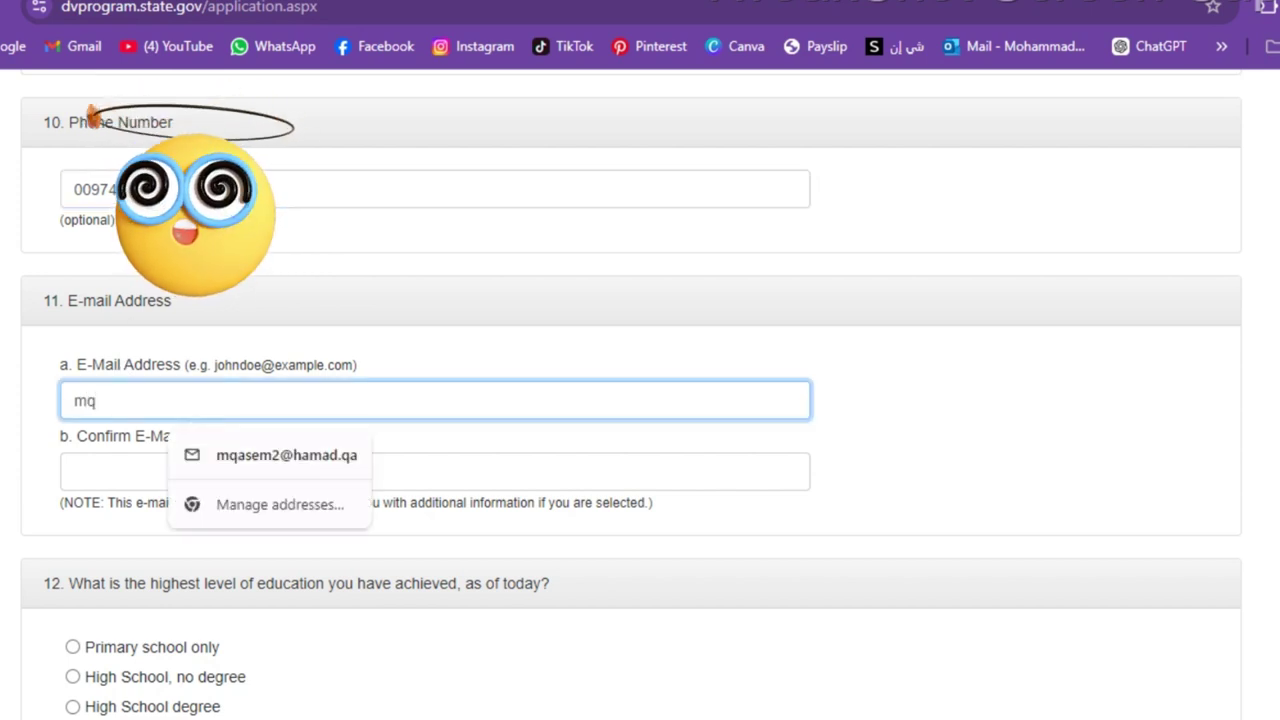
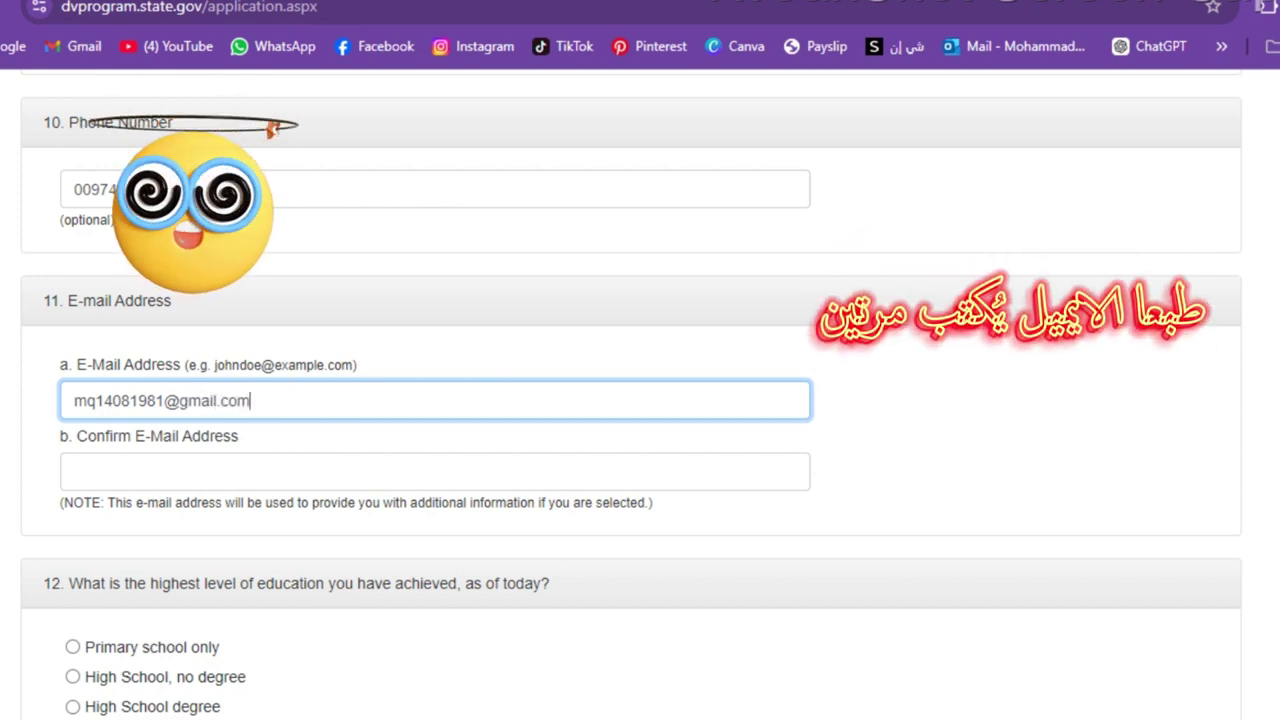
key(ctrl+a)
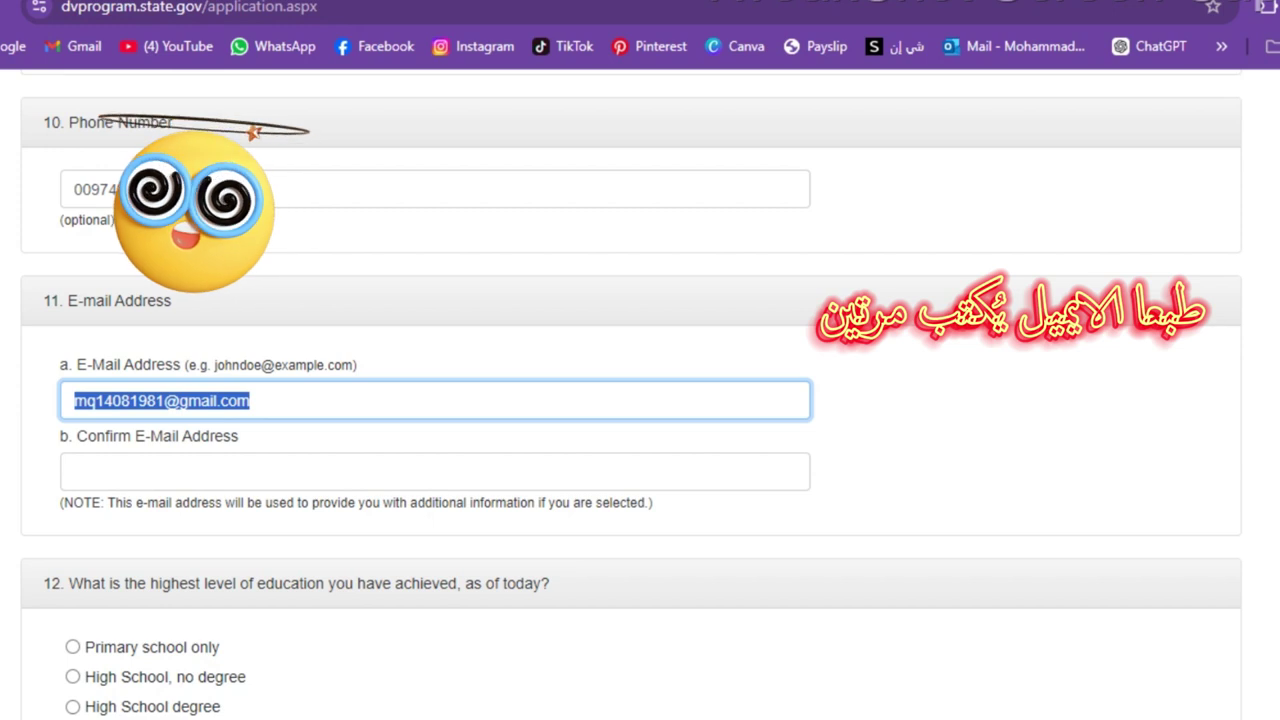
click(100, 478)
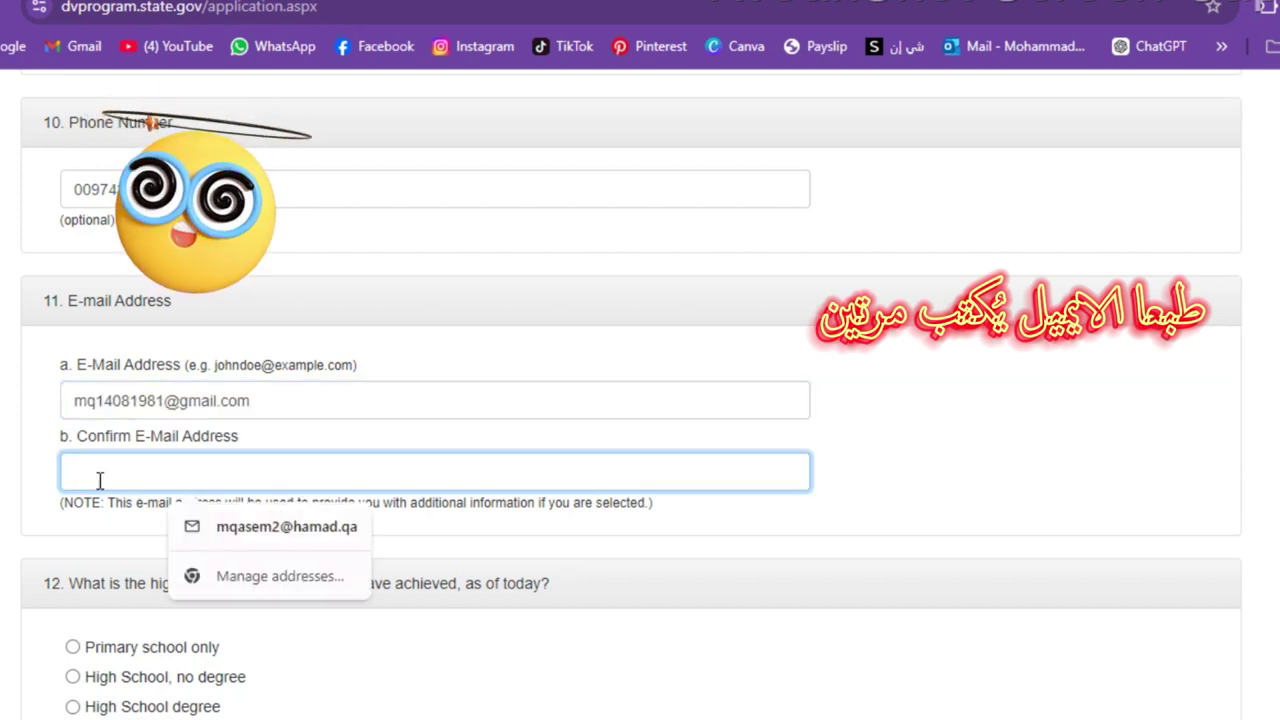
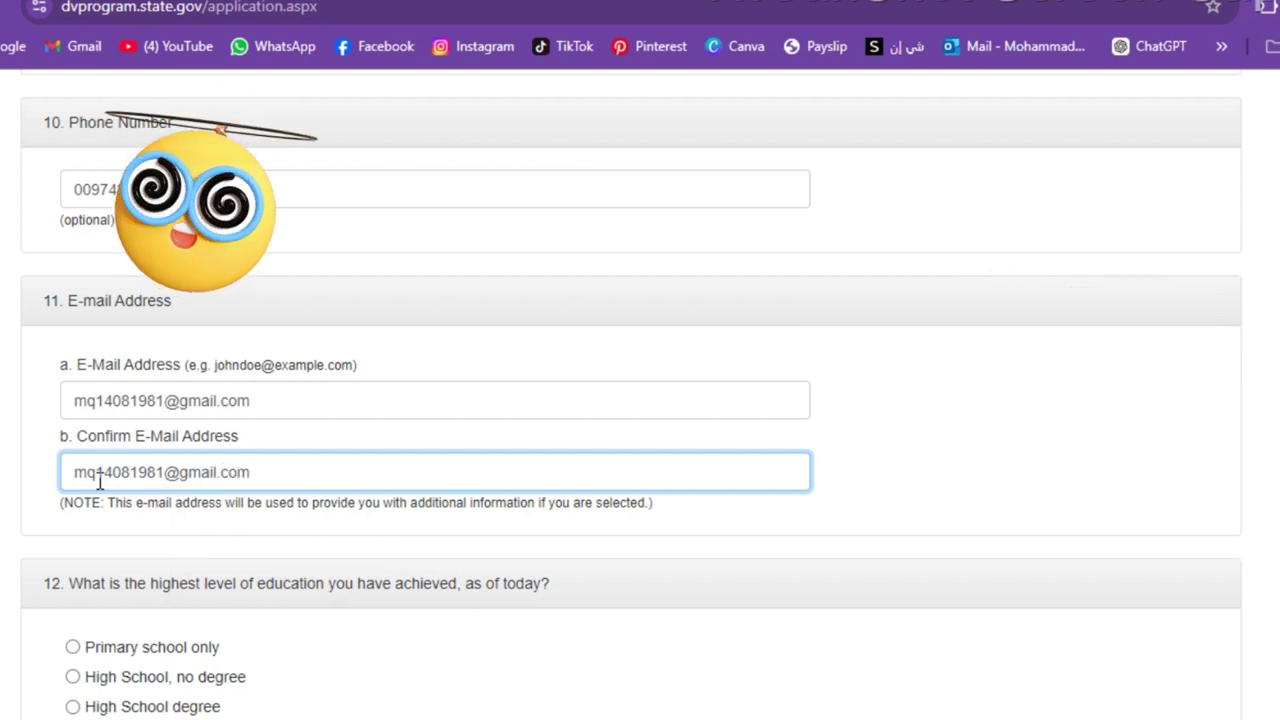
scroll(100, 483, down, 2)
- Mark University Degree as the highest education level completed in question 12
scroll(640, 400, down, 2)
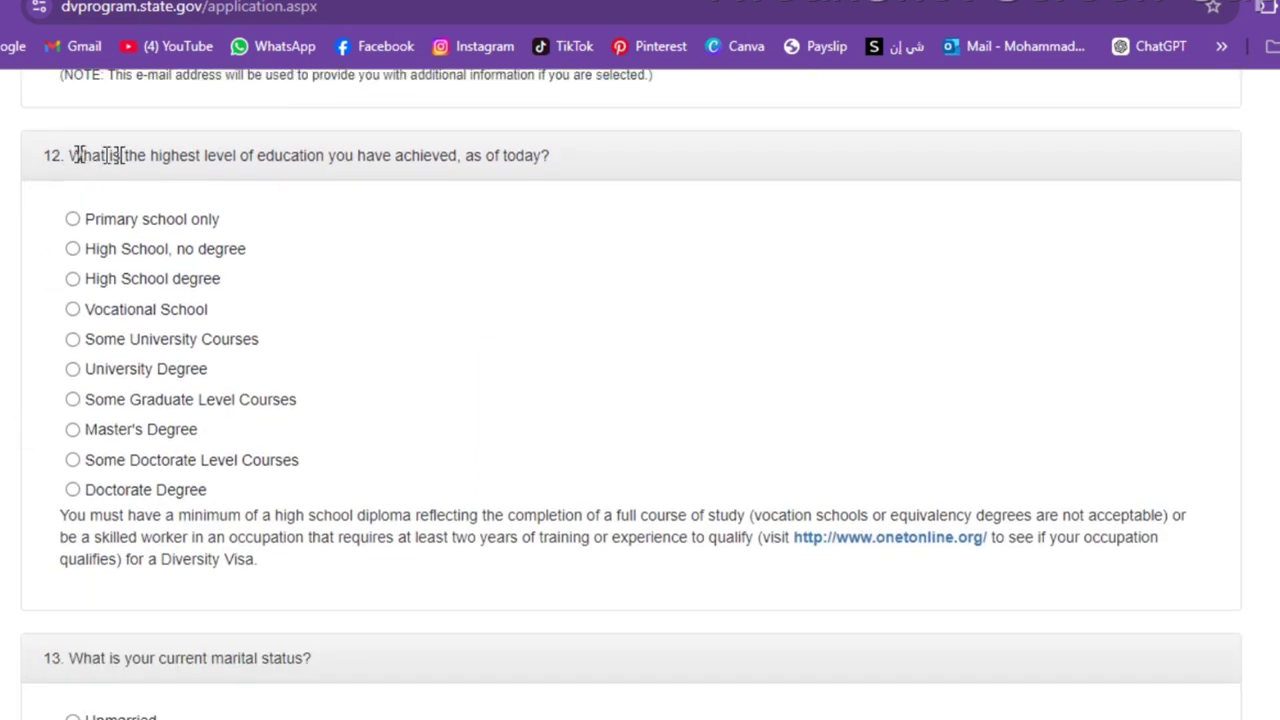
drag(148, 155, 207, 155)
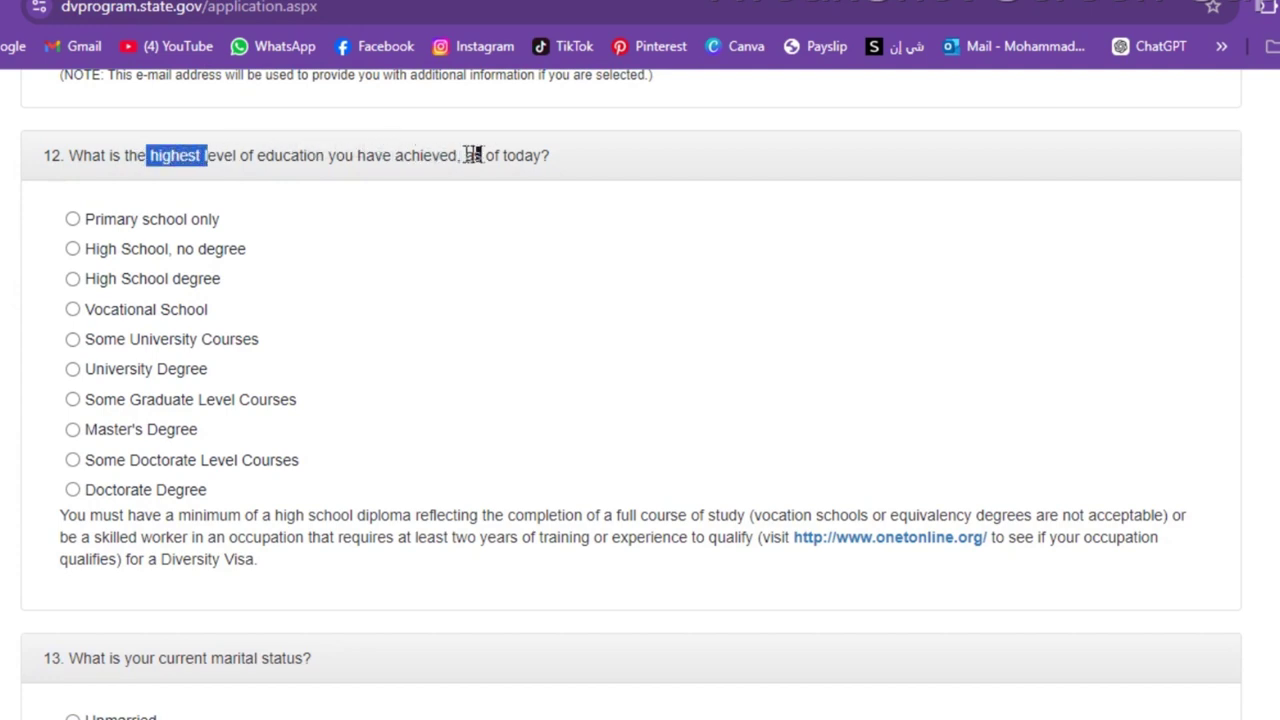
drag(484, 155, 580, 158)
click(188, 171)
drag(464, 155, 580, 162)
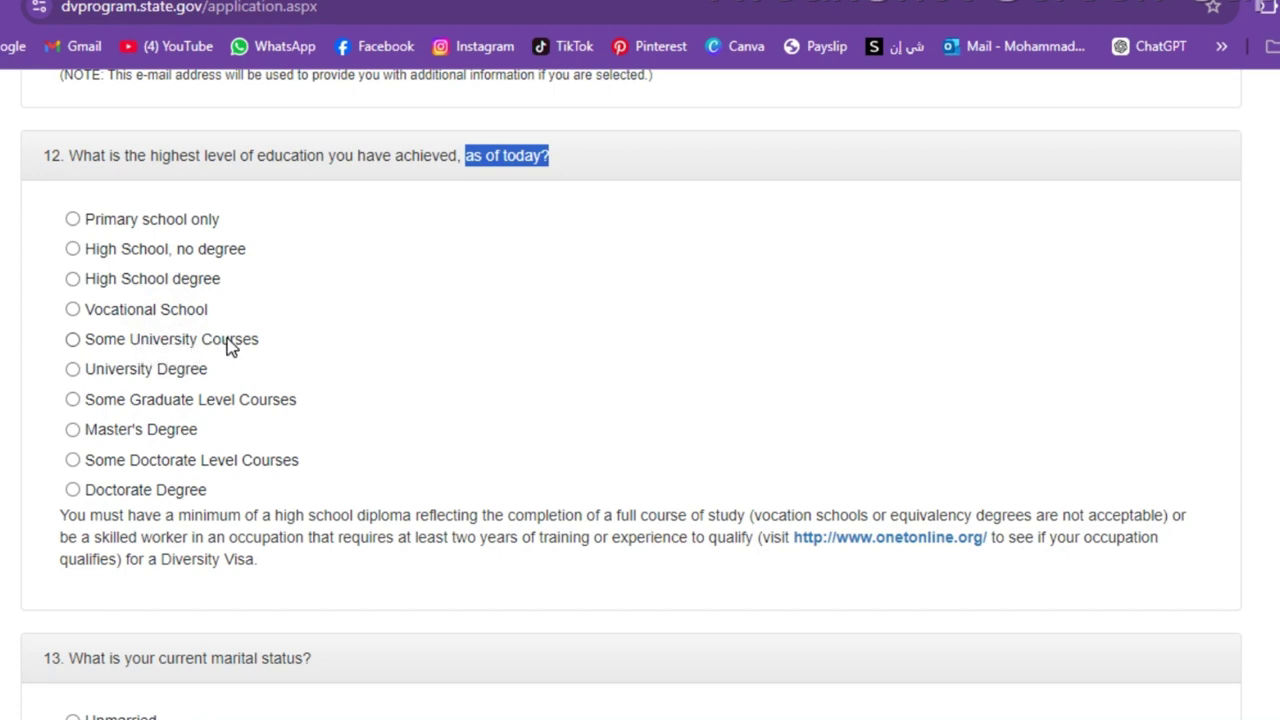
click(73, 370)
- Set marital status to Married, with the spouse not a U.S. citizen or LPR
scroll(169, 511, down, 5)
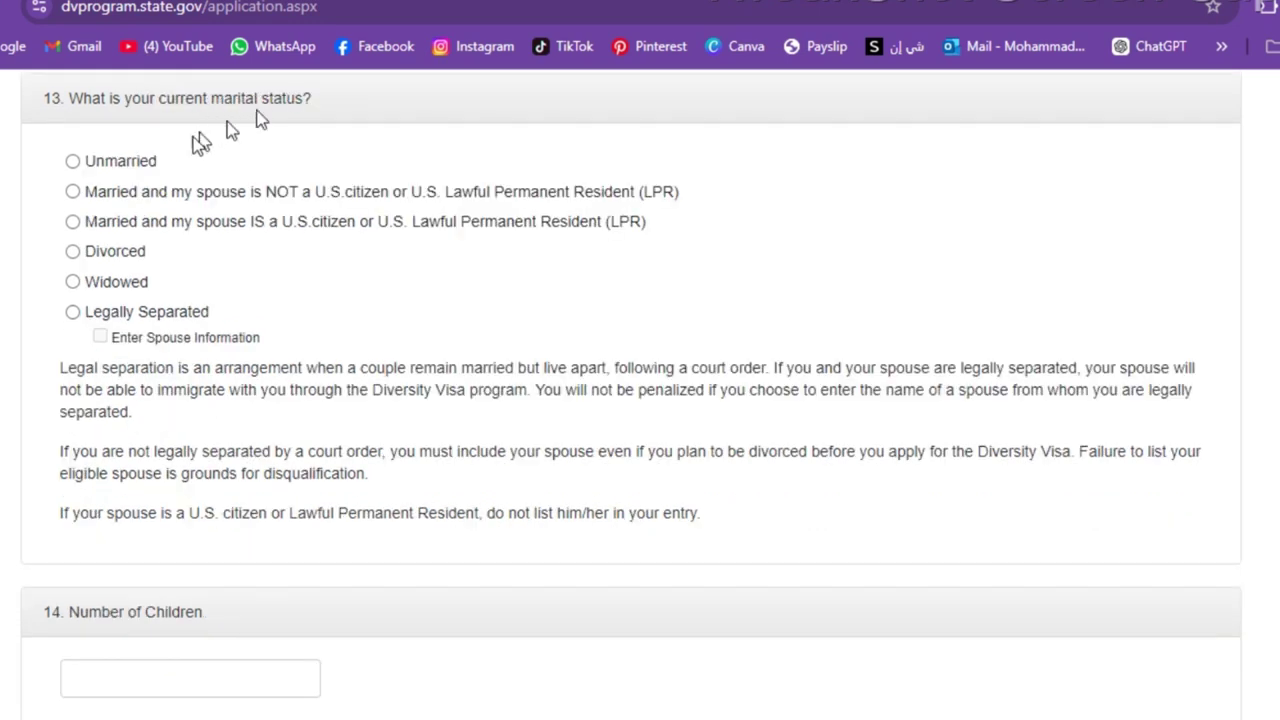
click(127, 167)
click(137, 204)
- Scroll down the entry form to question 14, Number of Children
scroll(206, 386, down, 1)
scroll(631, 394, down, 1)
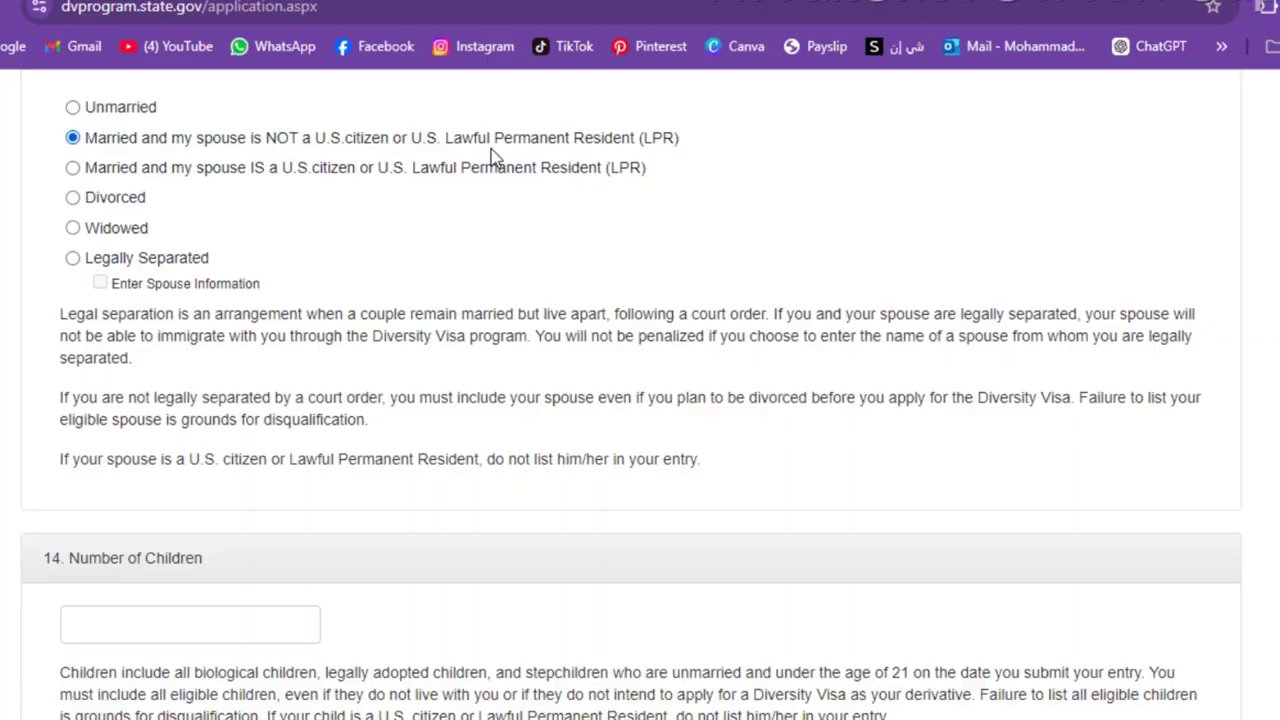
scroll(491, 160, down, 4)
- Enter 0 as the number of children and continue to Part Two
scroll(640, 395, down, 1)
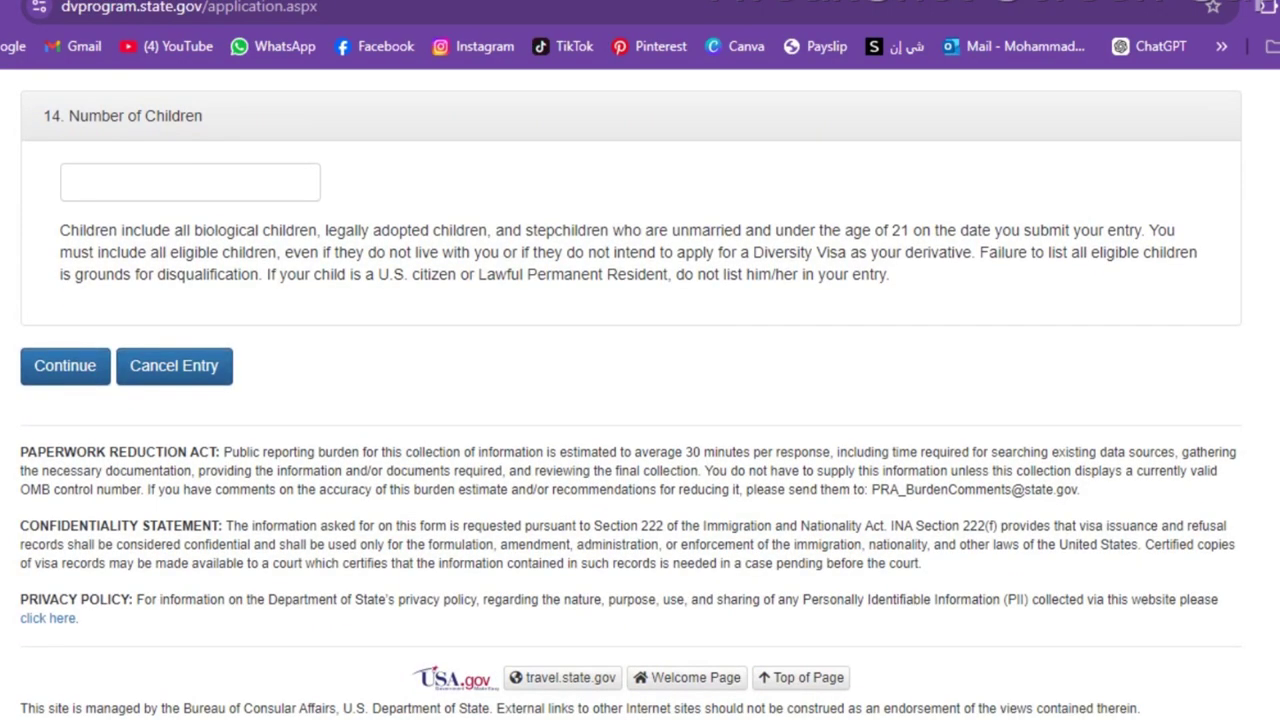
click(116, 172)
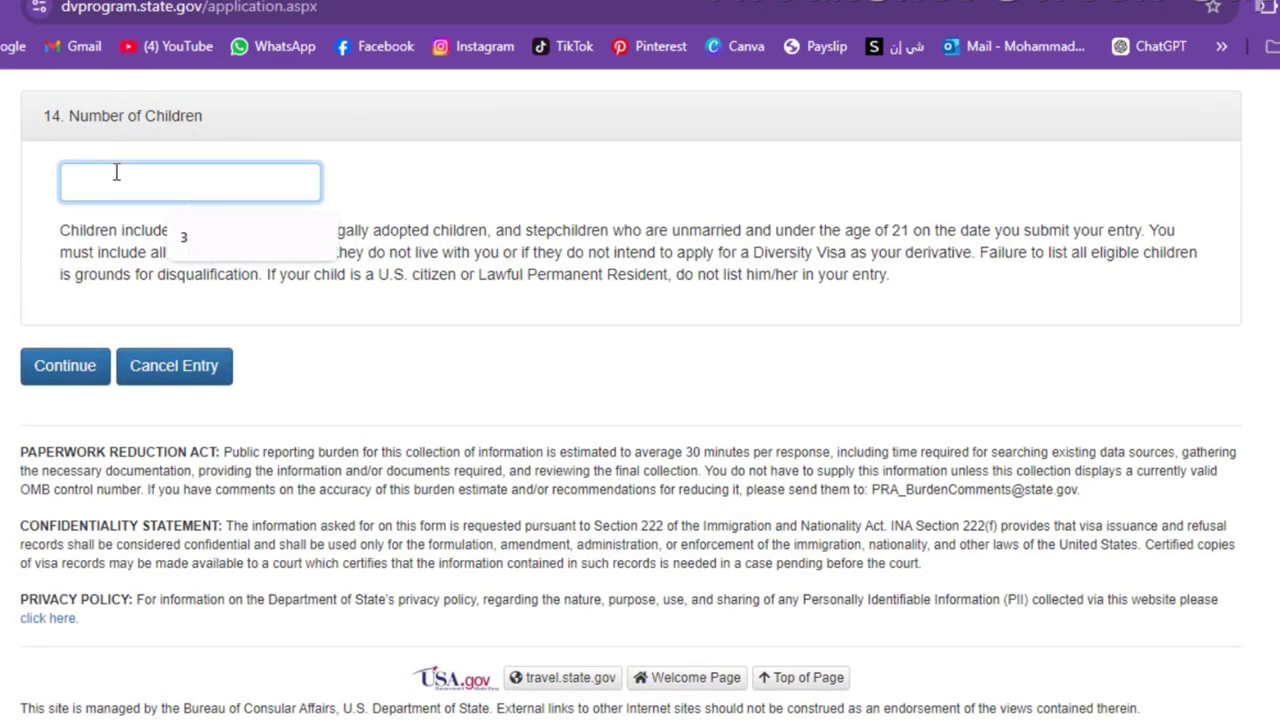
text(0)
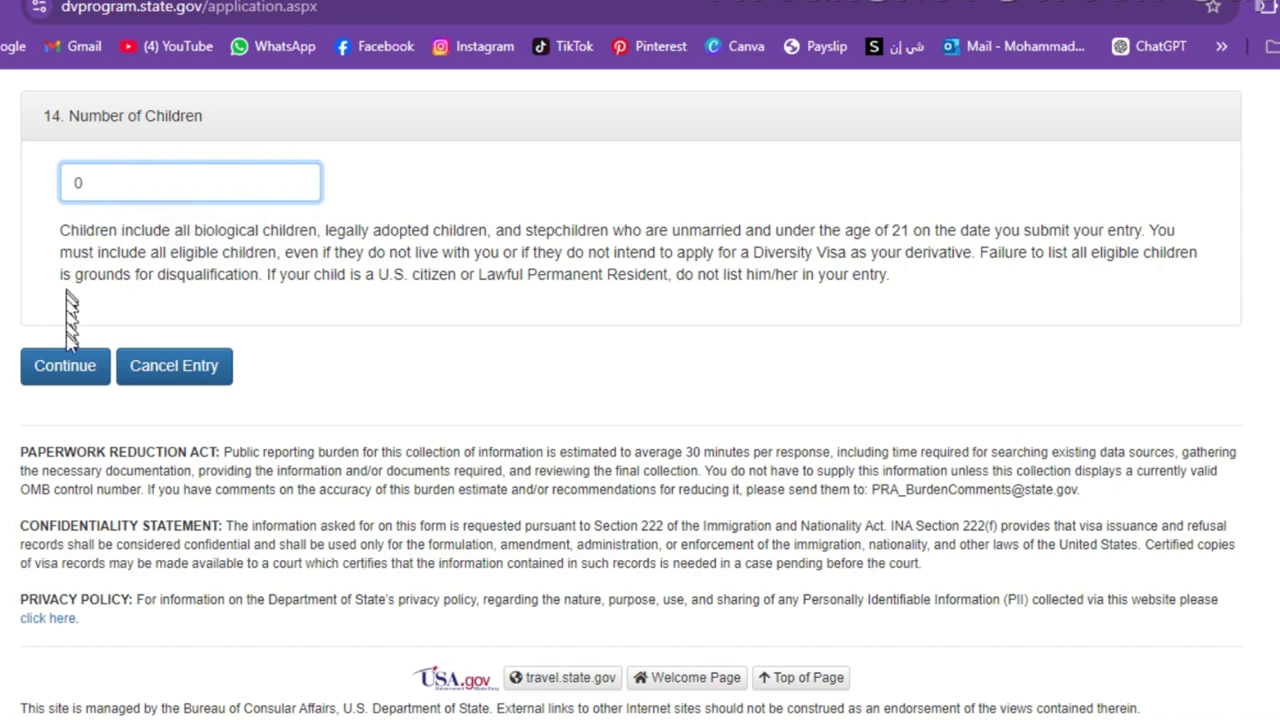
click(67, 361)
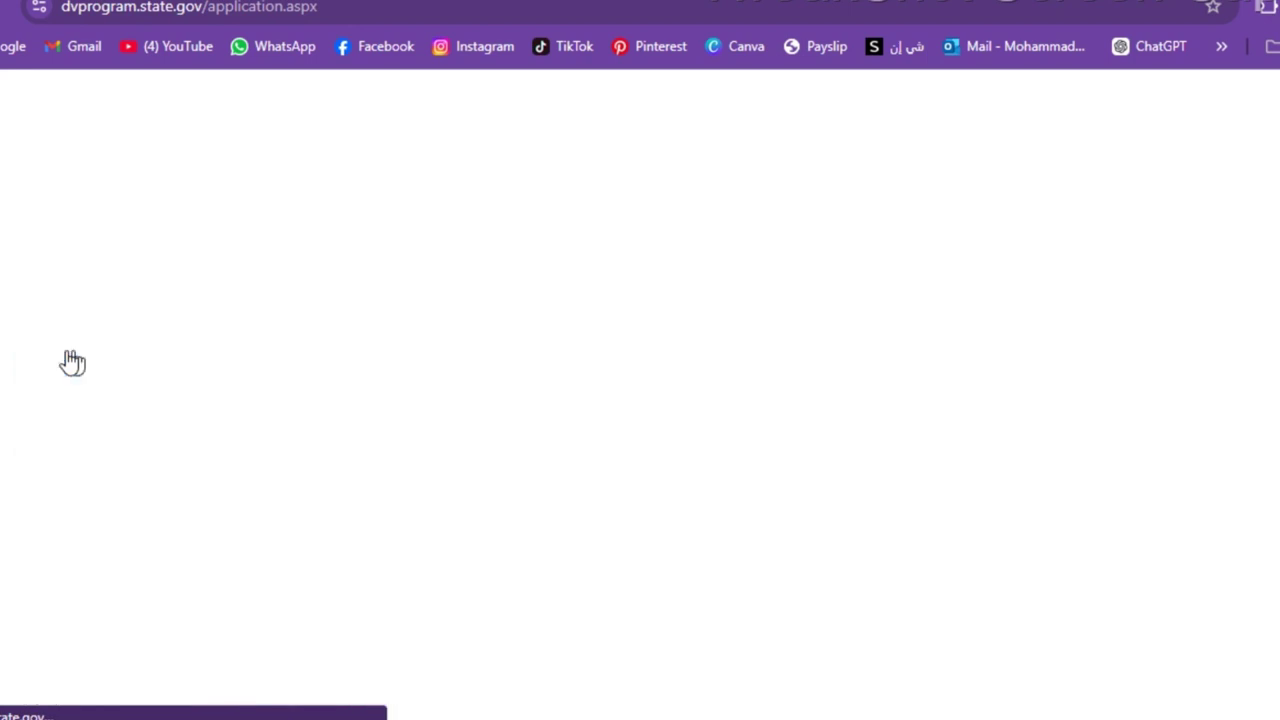
- Fill in the spouse's last, first and middle names
scroll(794, 143, down, 2)
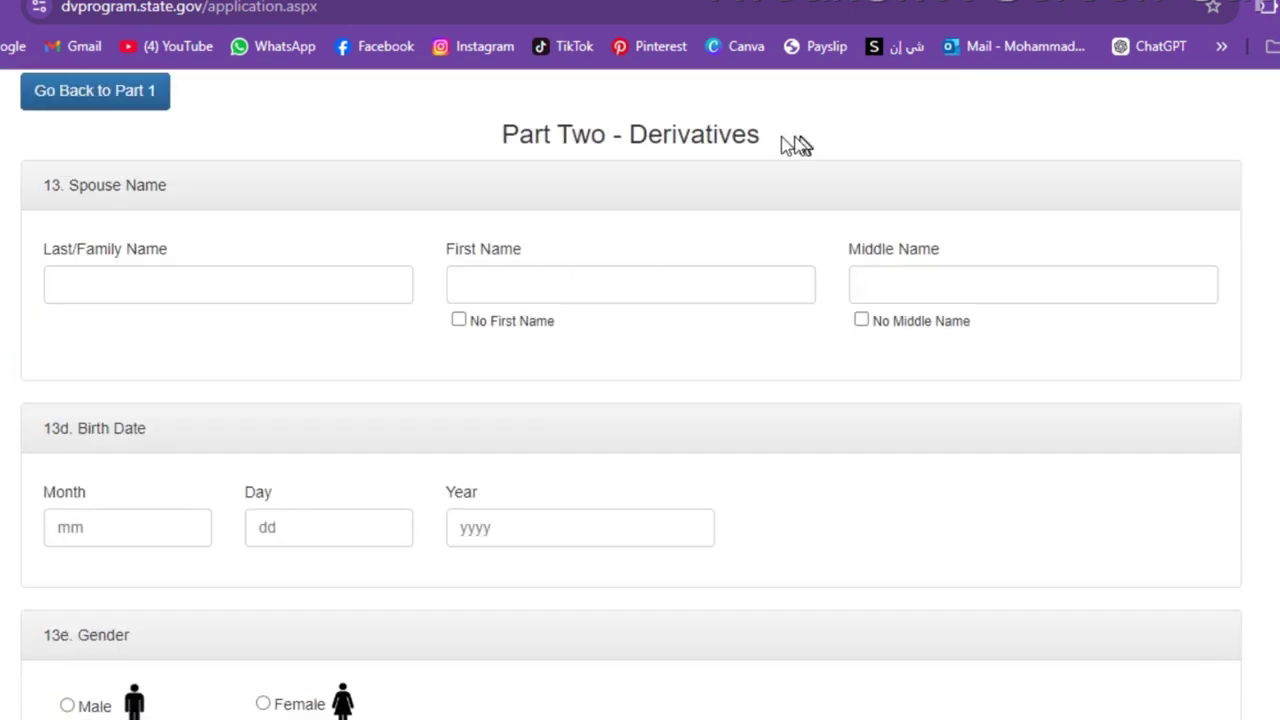
drag(785, 134, 624, 130)
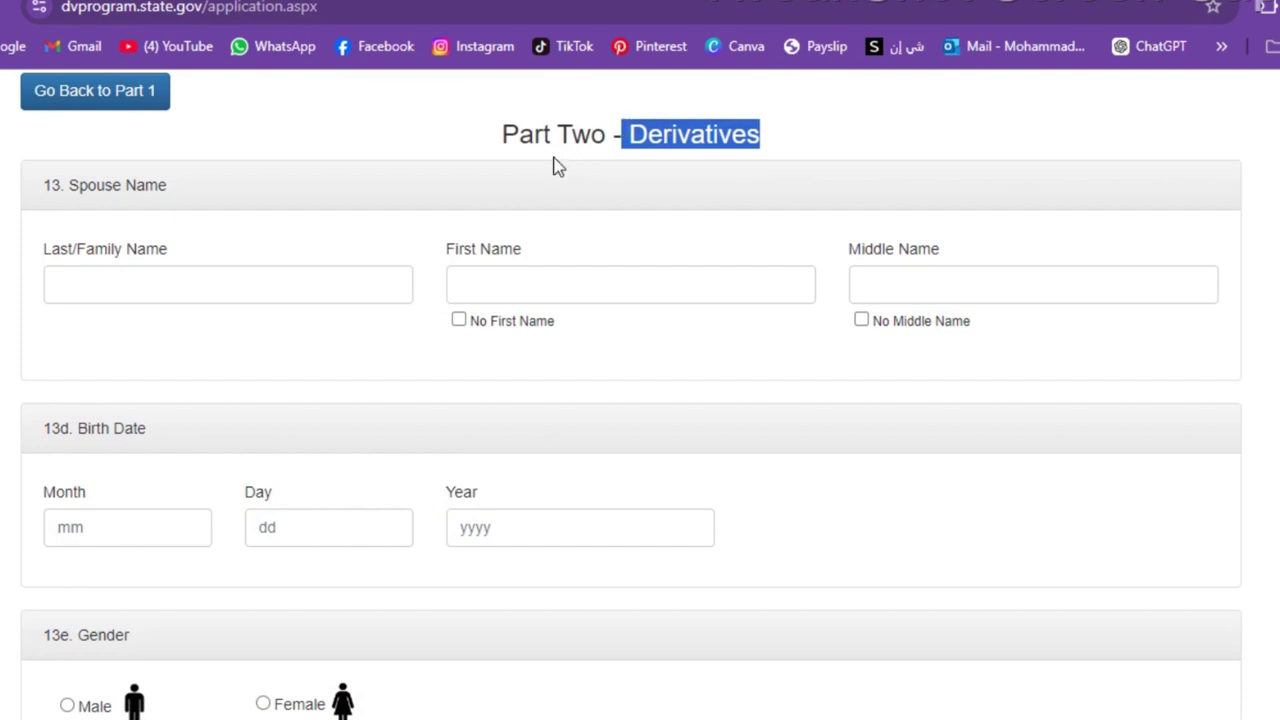
click(228, 284)
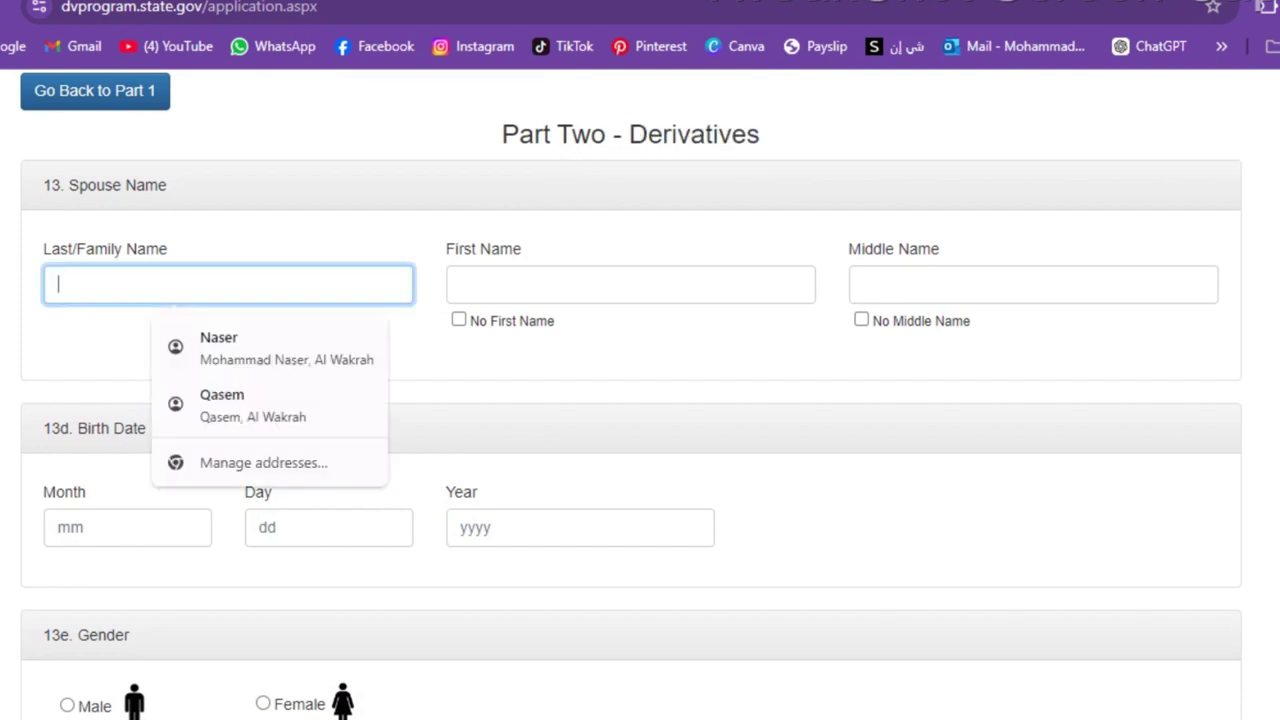
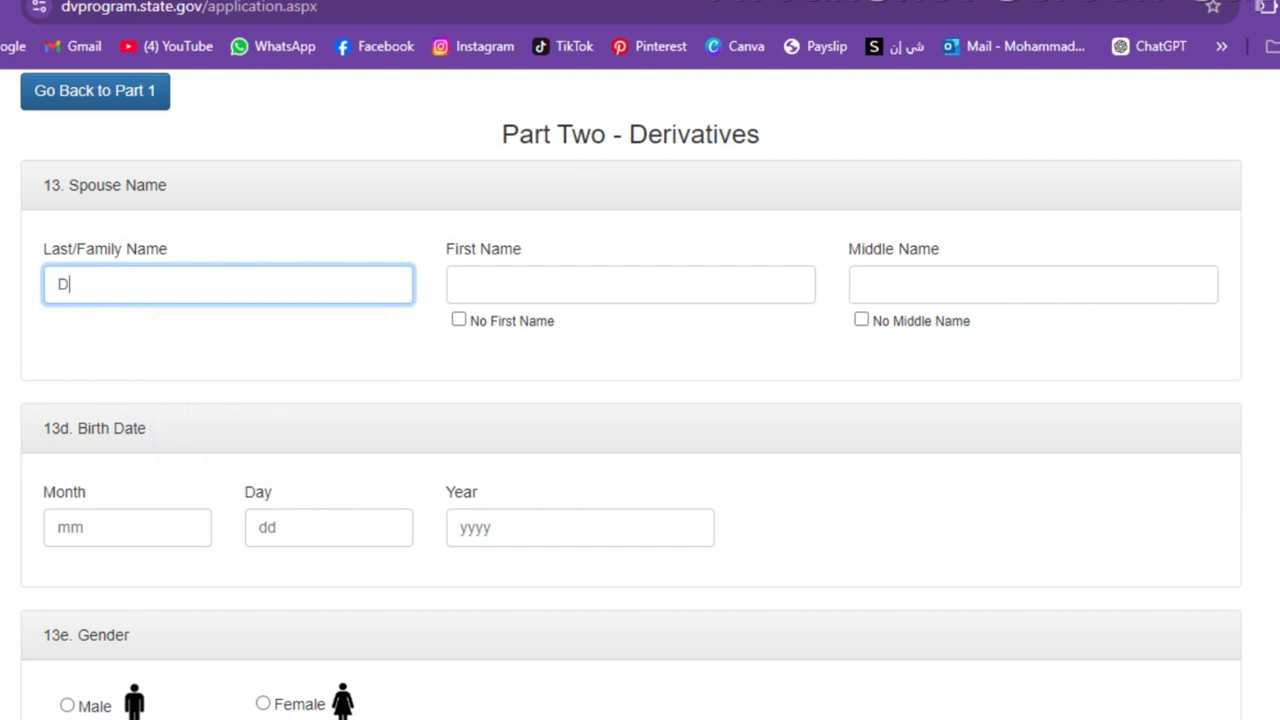
click(511, 293)
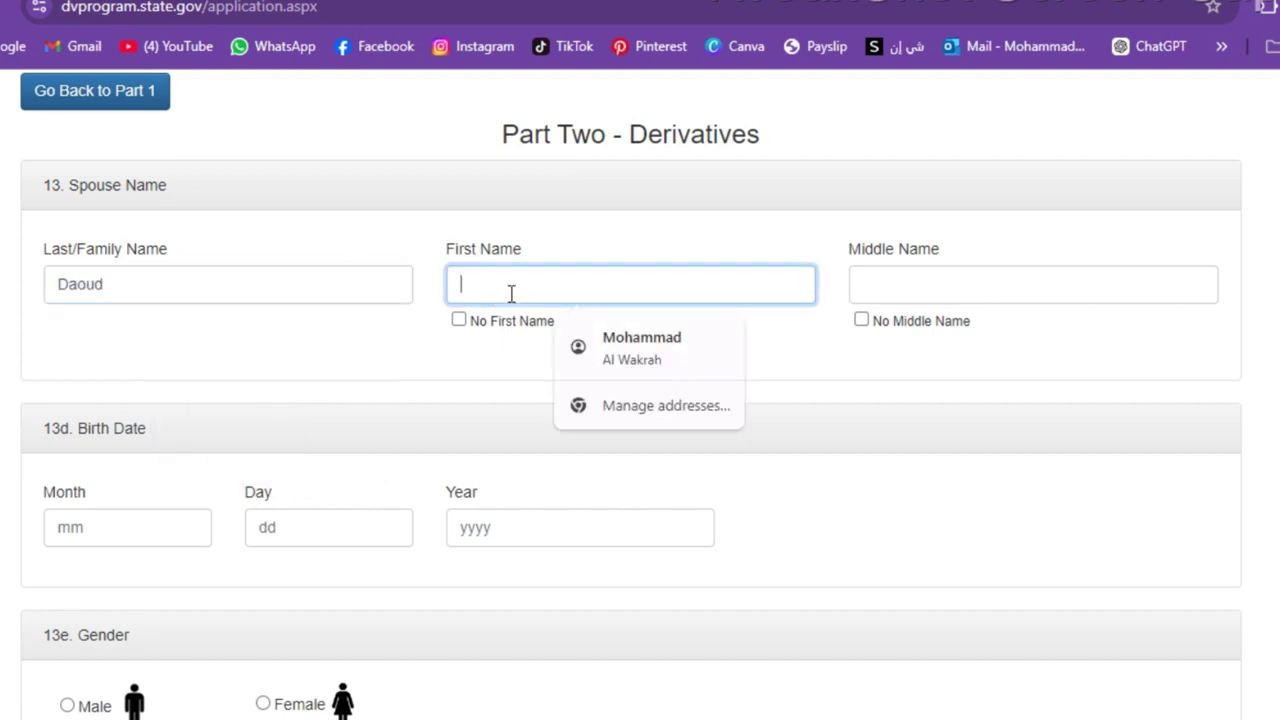
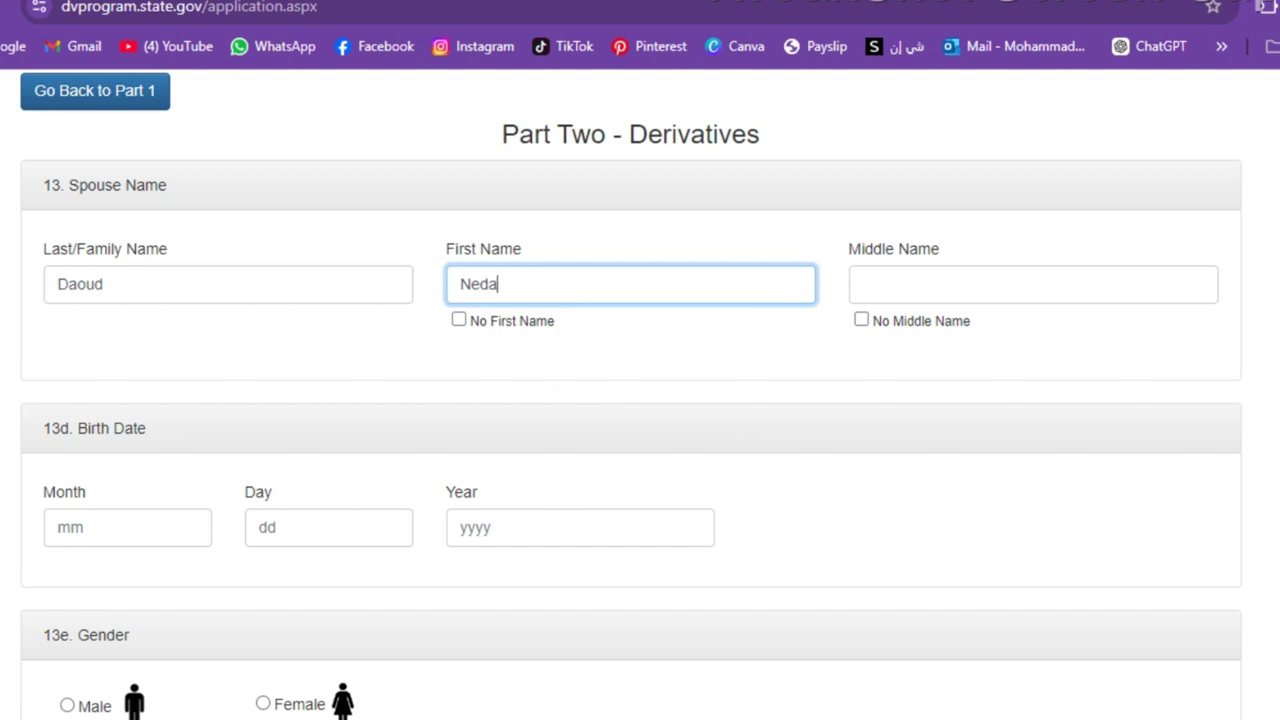
click(874, 284)
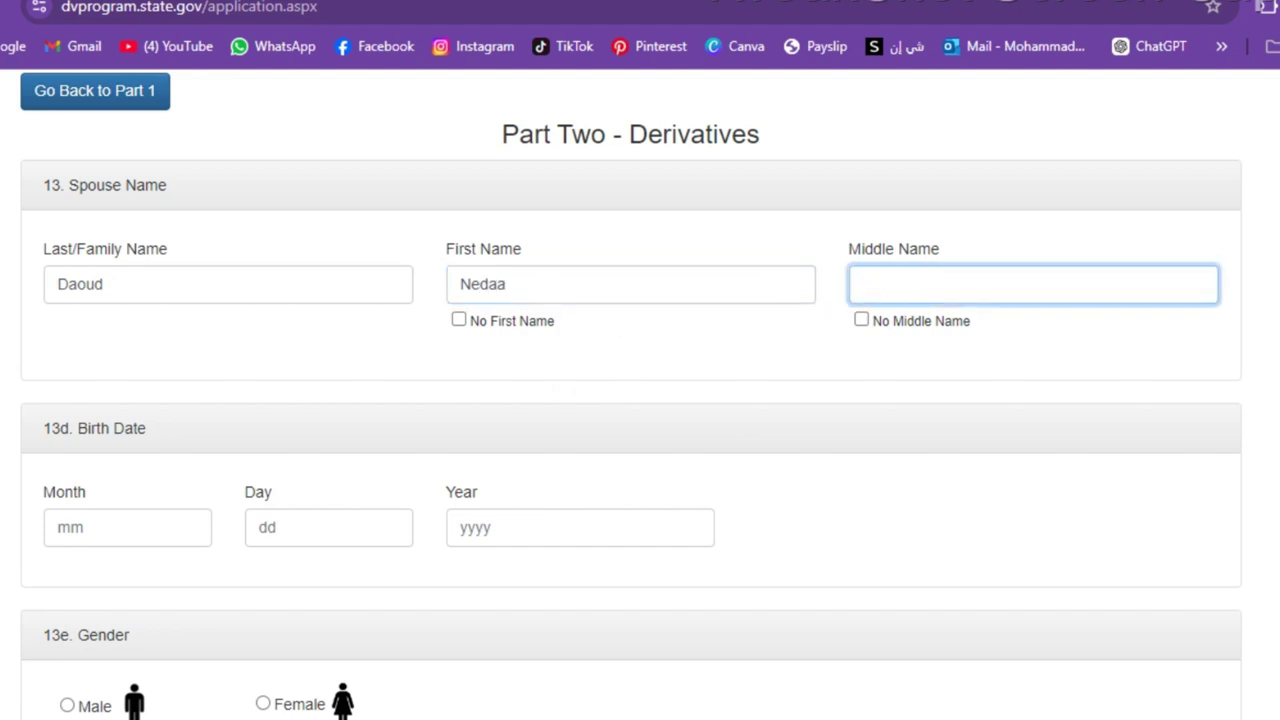
- Enter the spouse's birth date as month 12, day 19, year 1986
scroll(640, 400, down, 3)
click(127, 215)
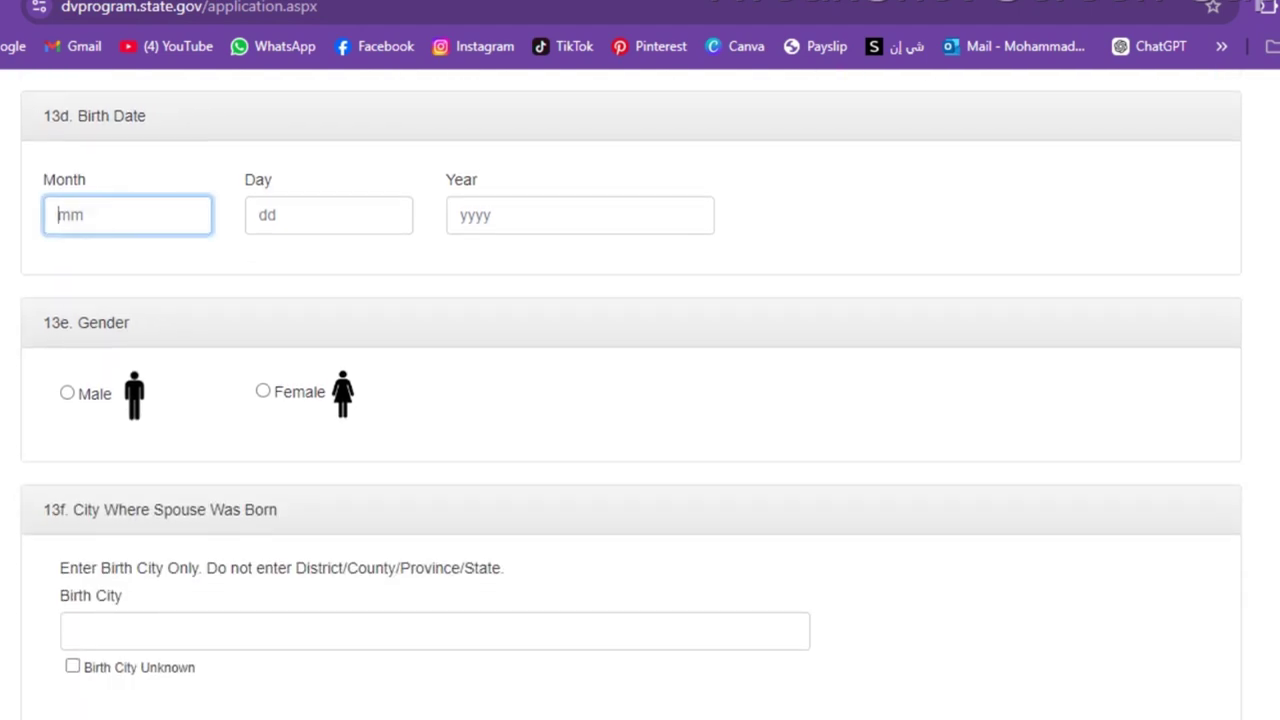
text(12)
click(337, 200)
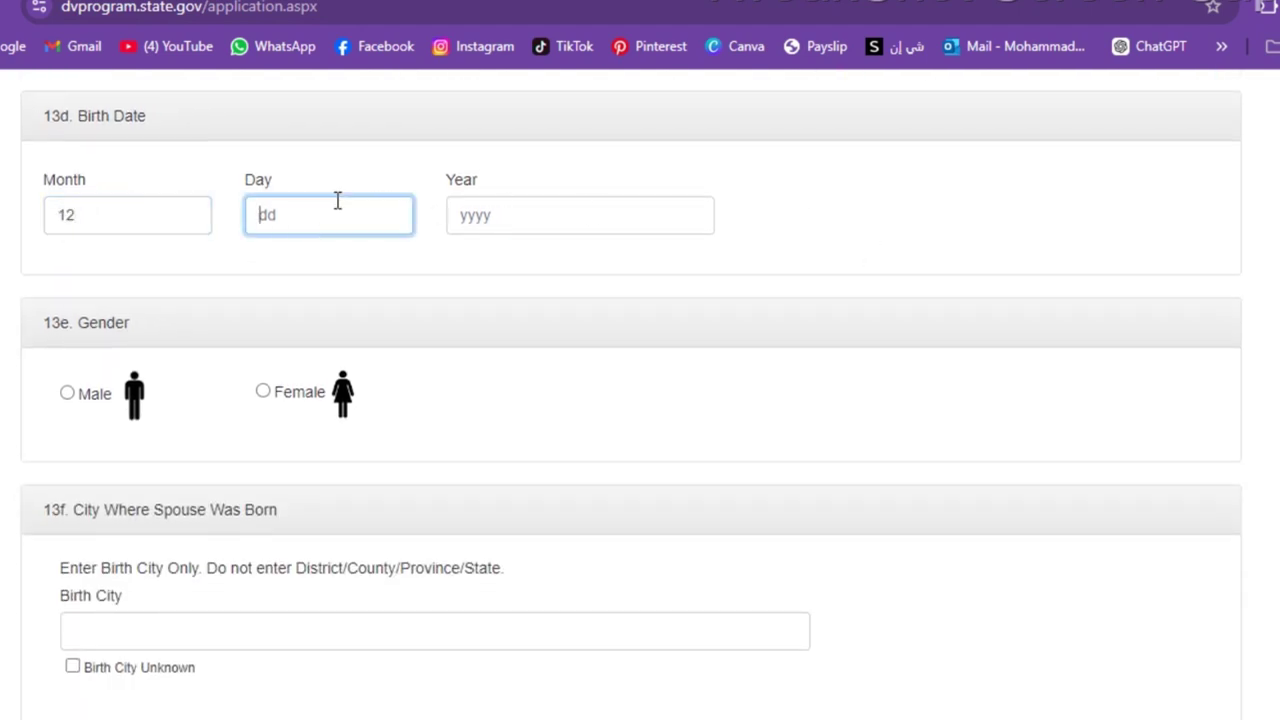
text(19)
click(468, 212)
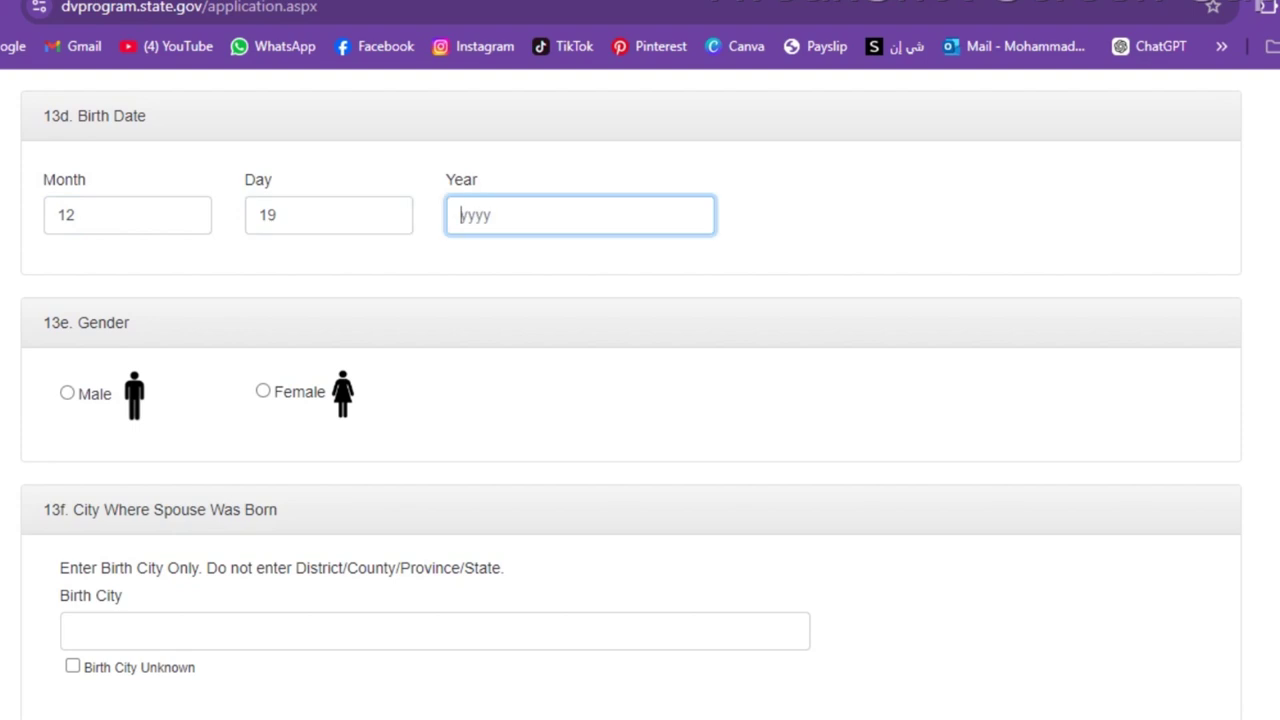
text(1986)
- Enter the spouse's birth city
scroll(640, 400, down, 2)
scroll(640, 400, down, 2)
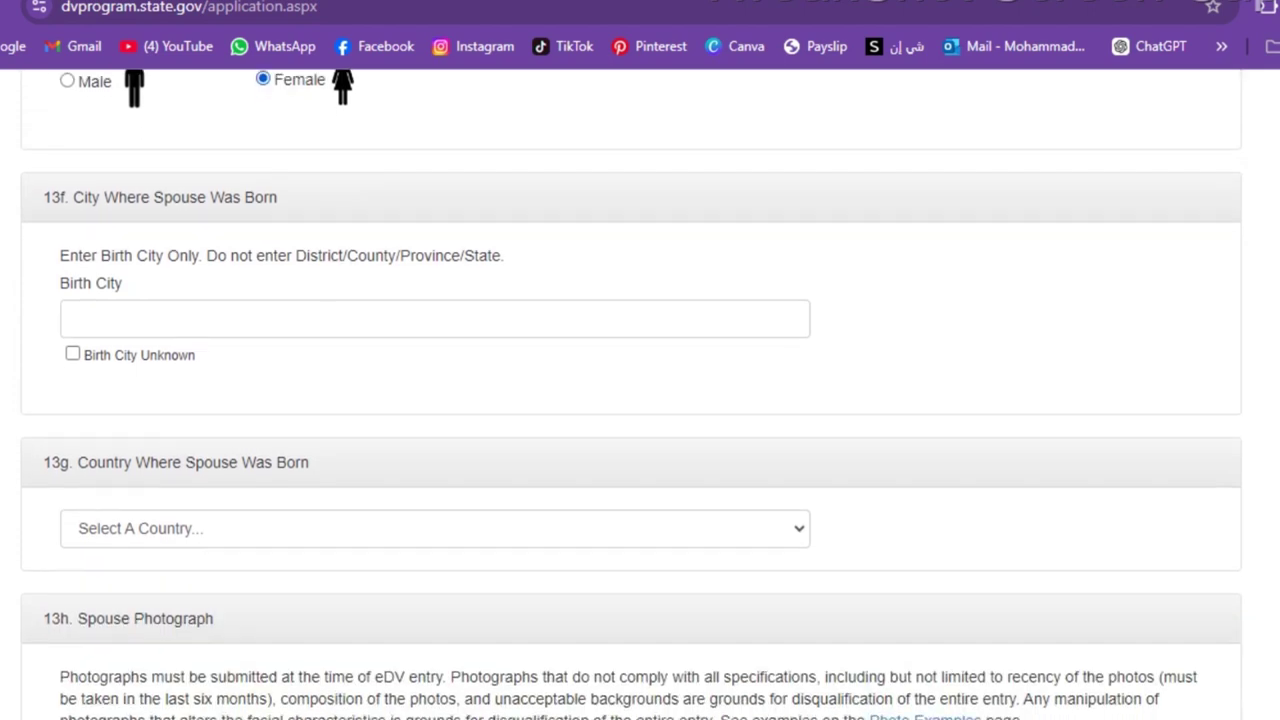
click(93, 255)
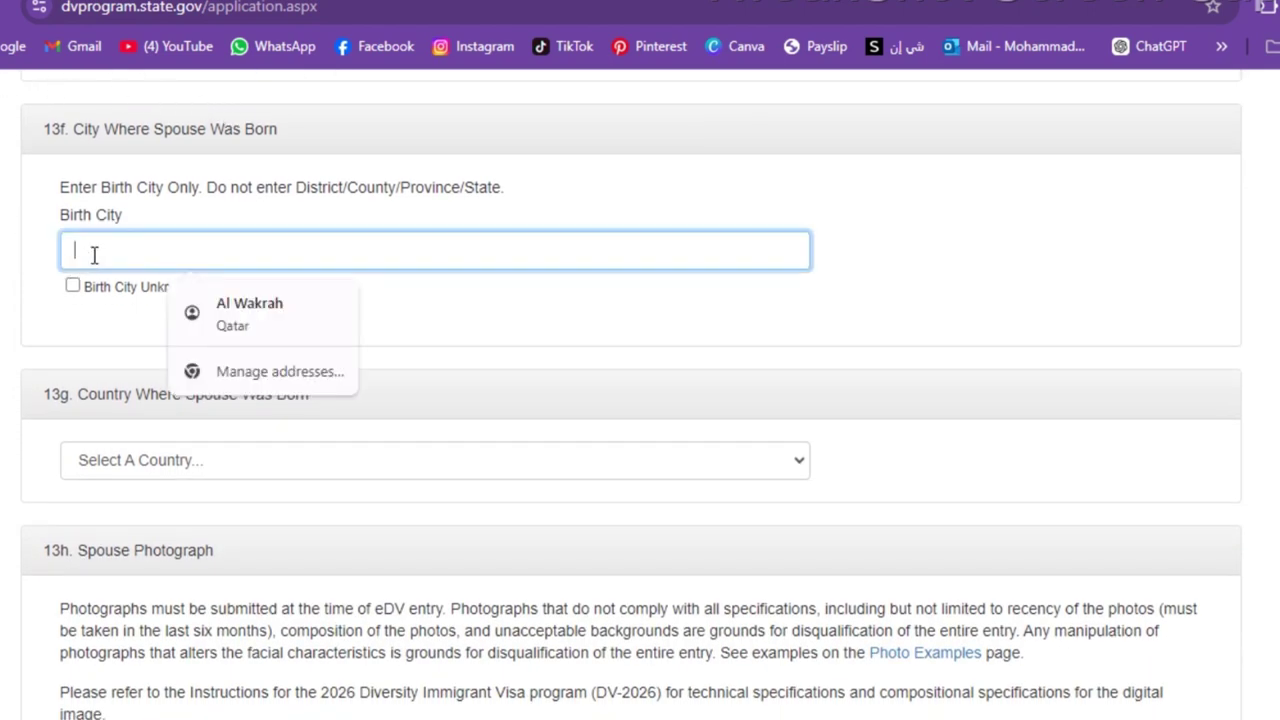
text(Q)
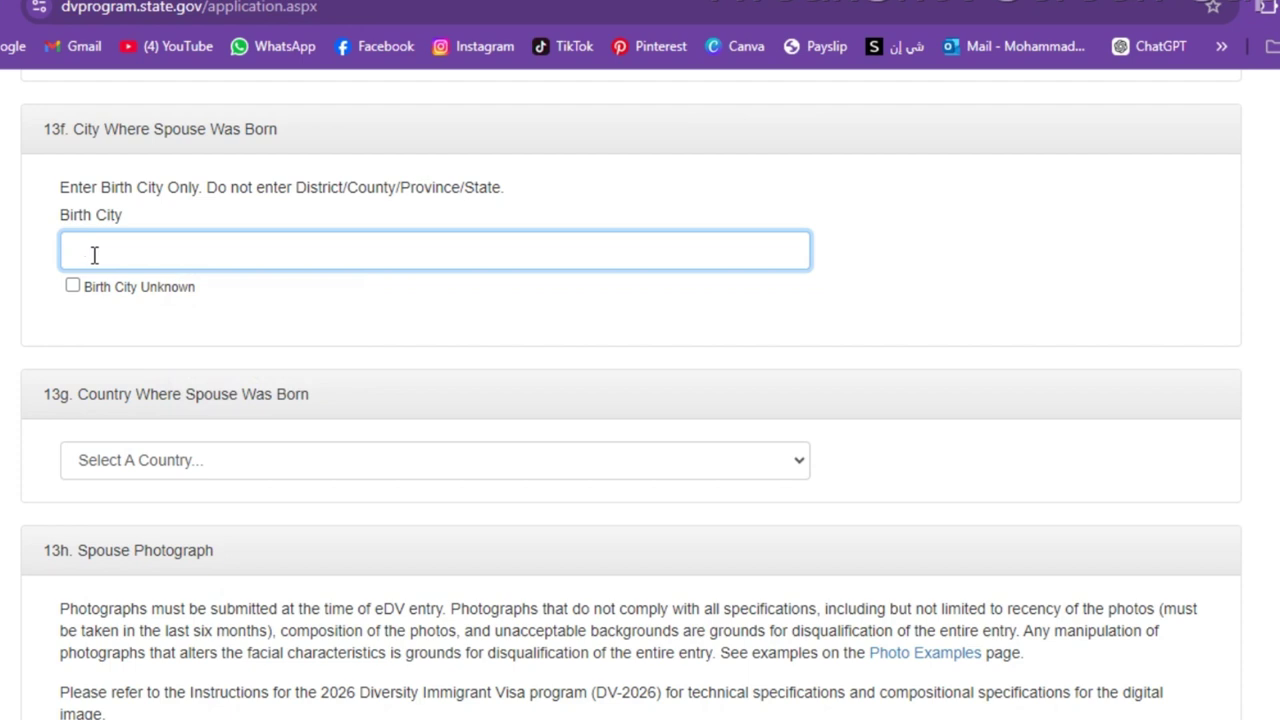
text(Amman)
- Set the spouse's birth country to Jordan
scroll(95, 255, down, 3)
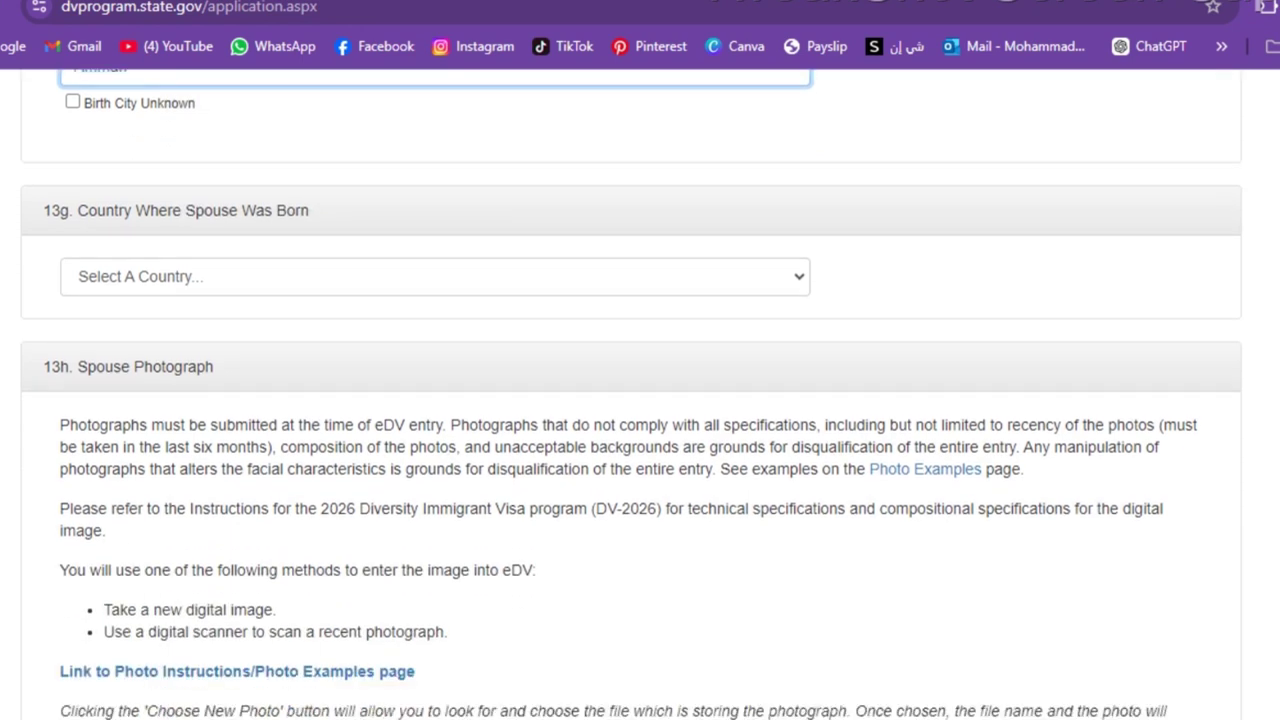
click(140, 178)
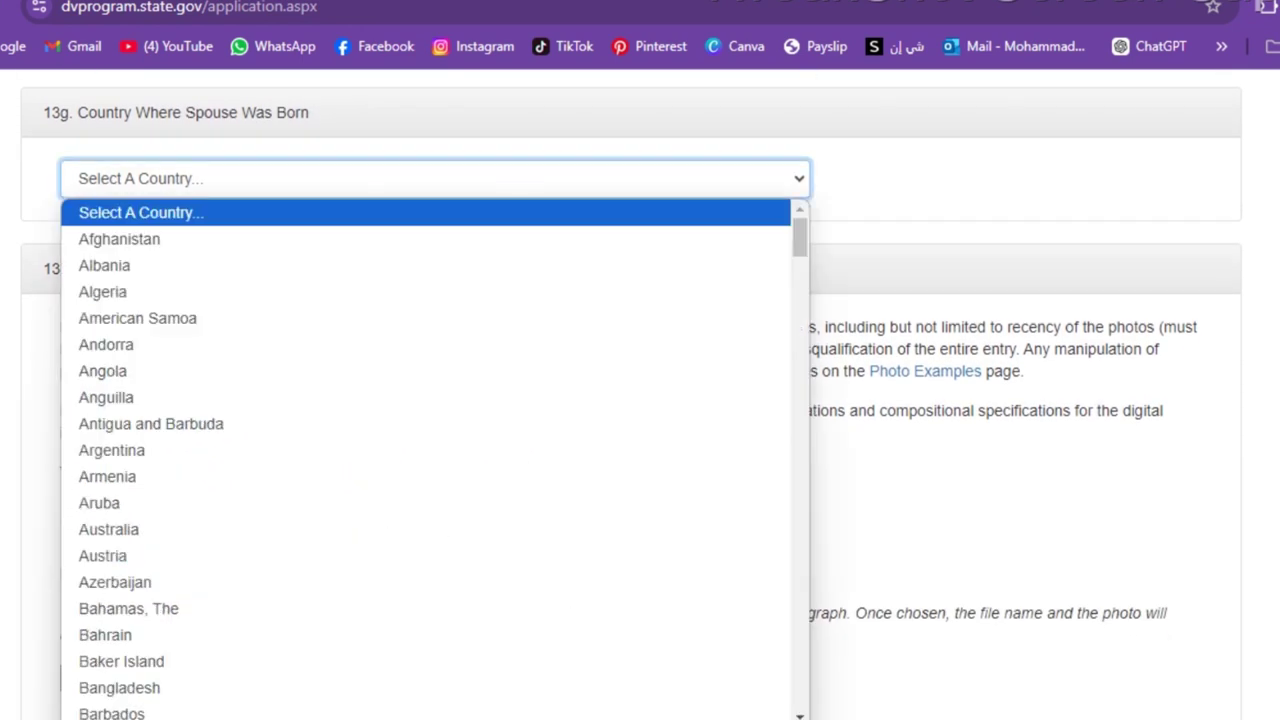
text(jo)
key(Down)
key(Down)
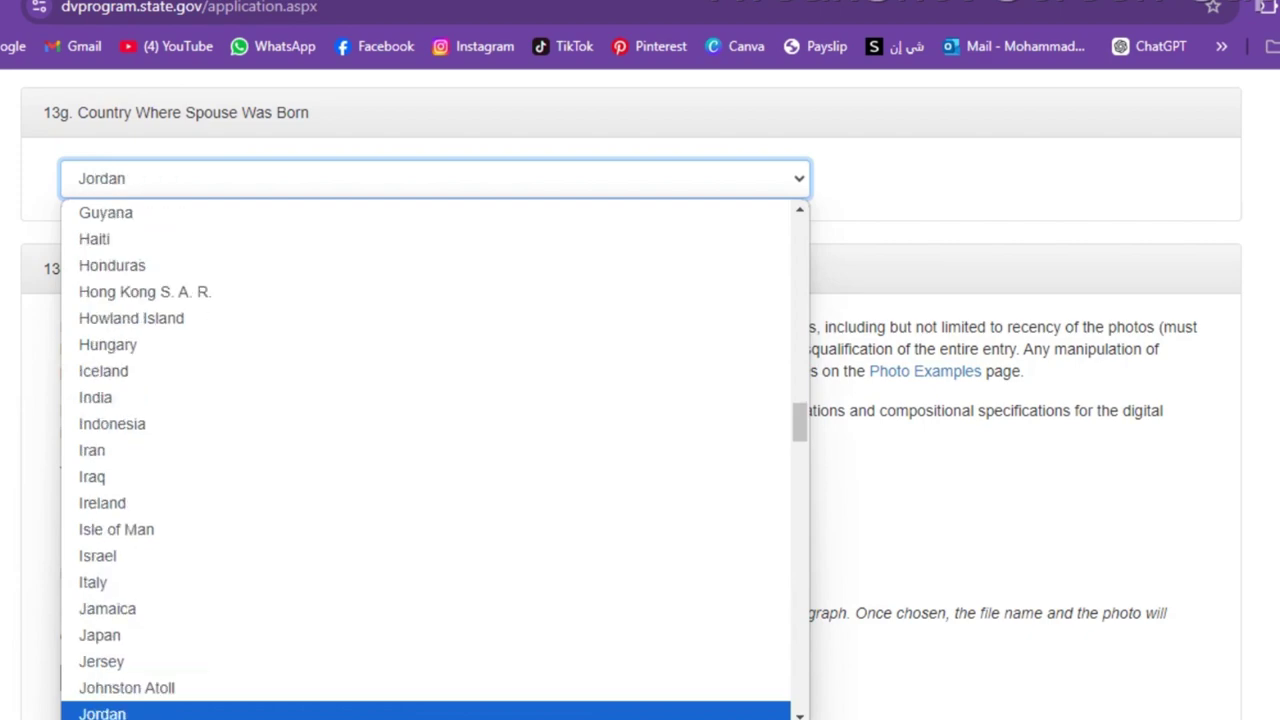
key(Up)
key(Return)
scroll(640, 400, down, 4)
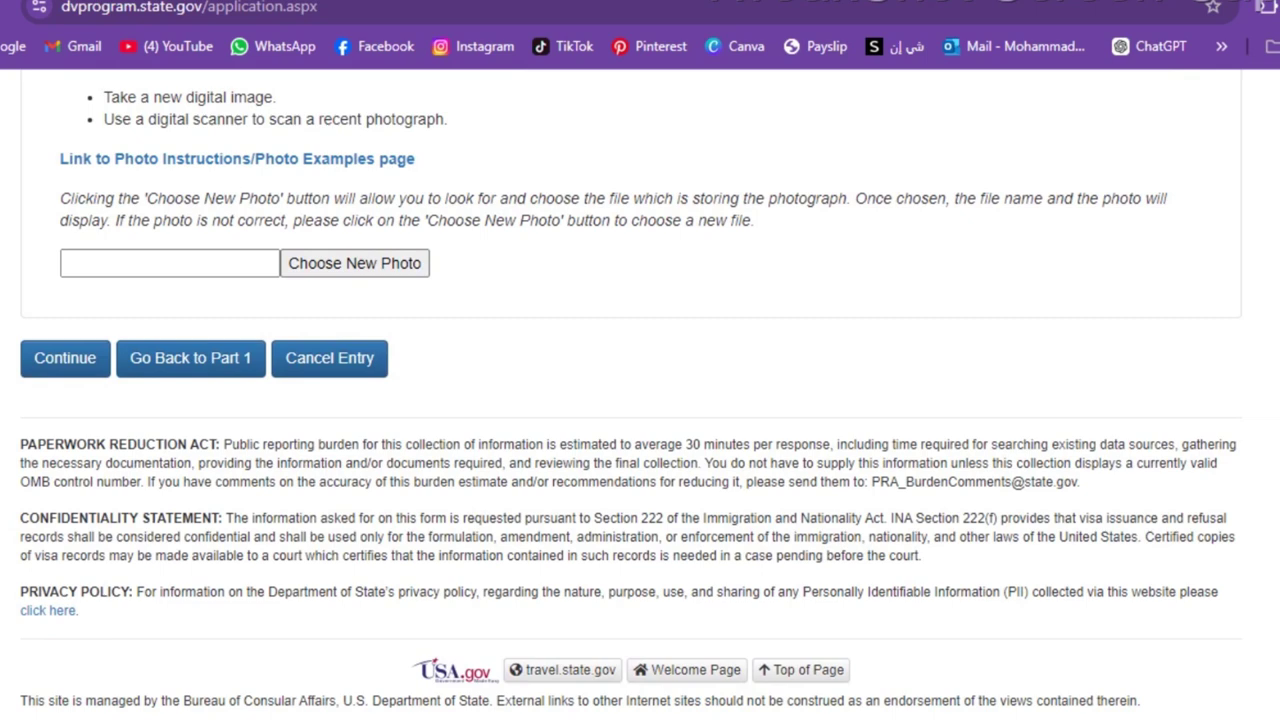
- Upload the 'my pic' image from Downloads as the spouse photograph
click(372, 270)
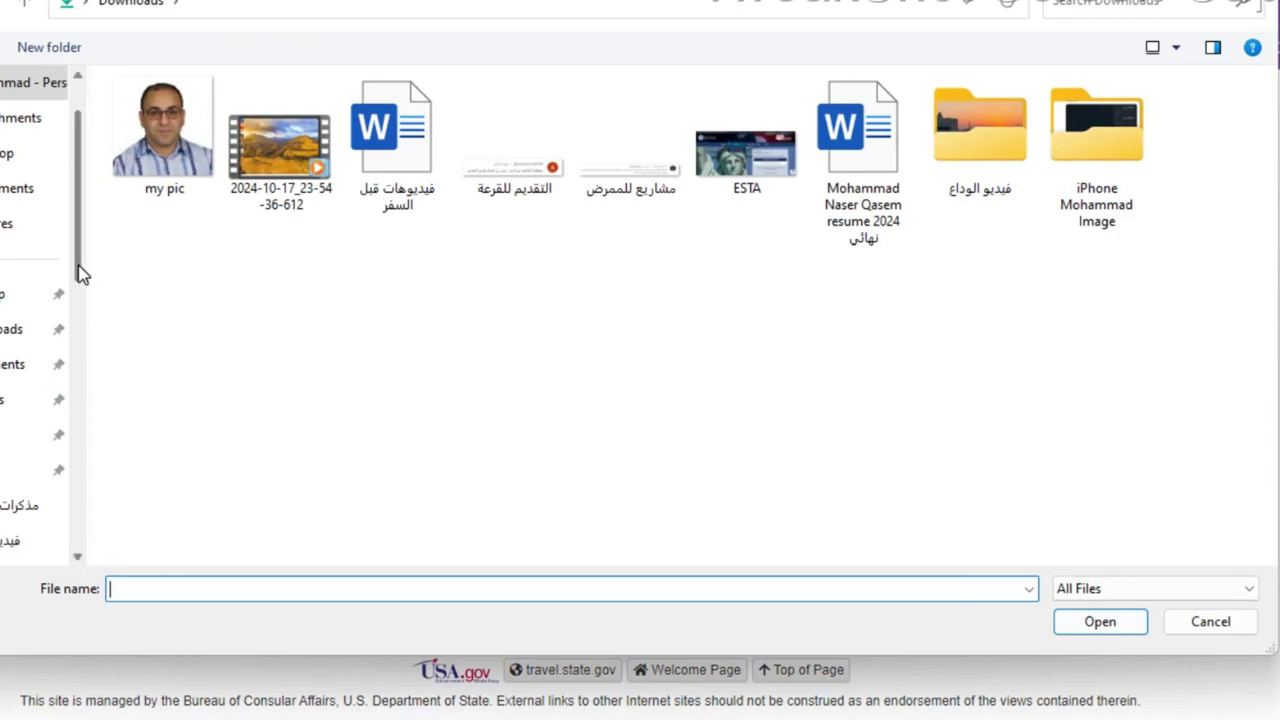
drag(82, 275, 69, 323)
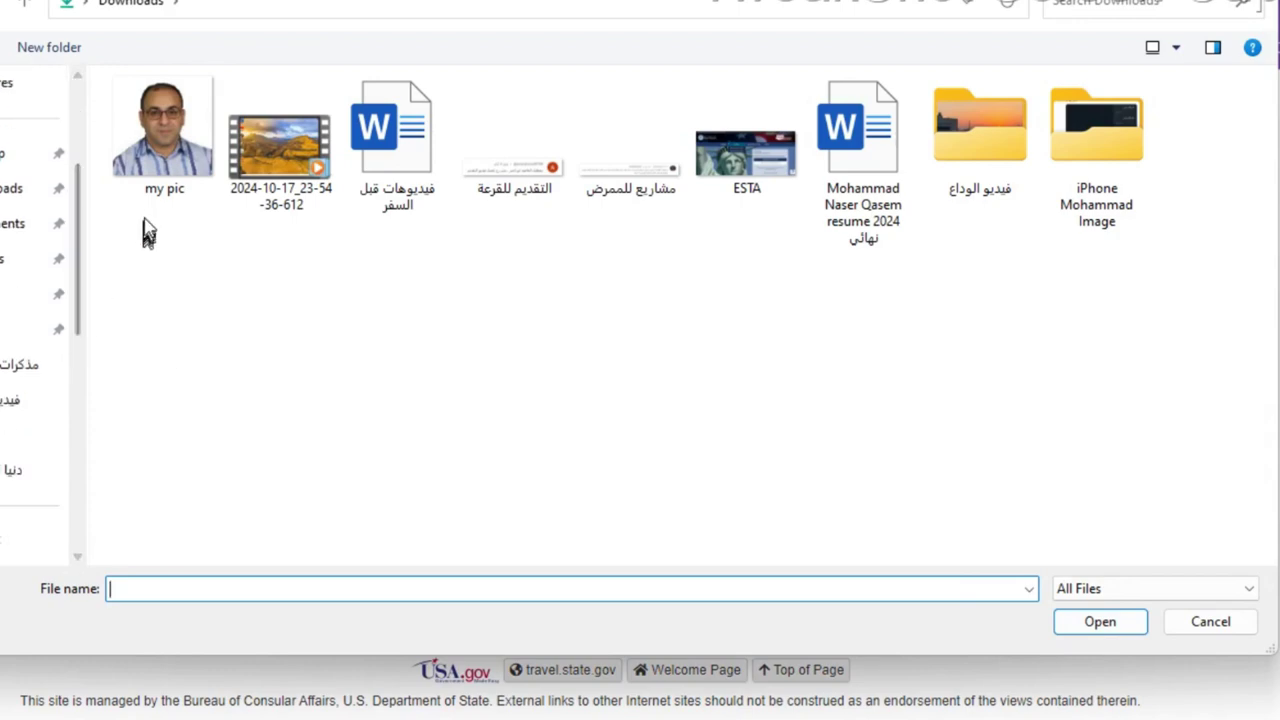
click(165, 155)
double_click(165, 155)
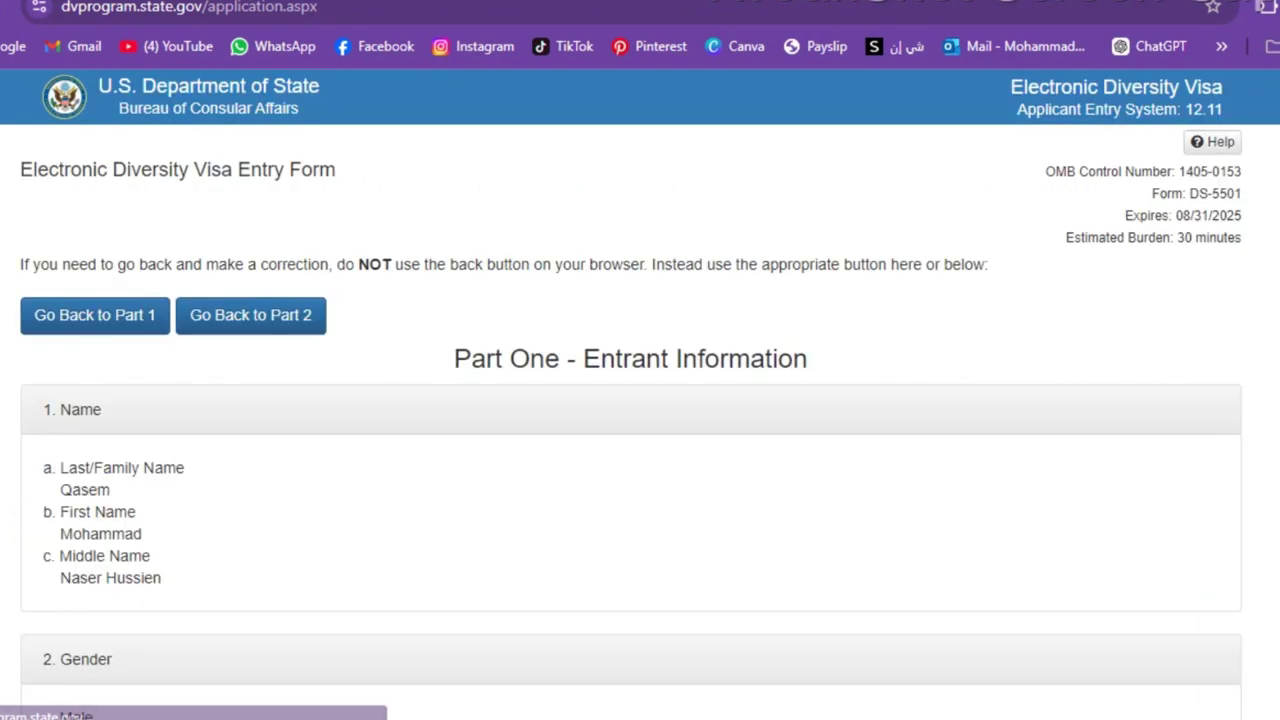
- Review the entered details and submit the DV-2026 entry
scroll(640, 400, down, 8)
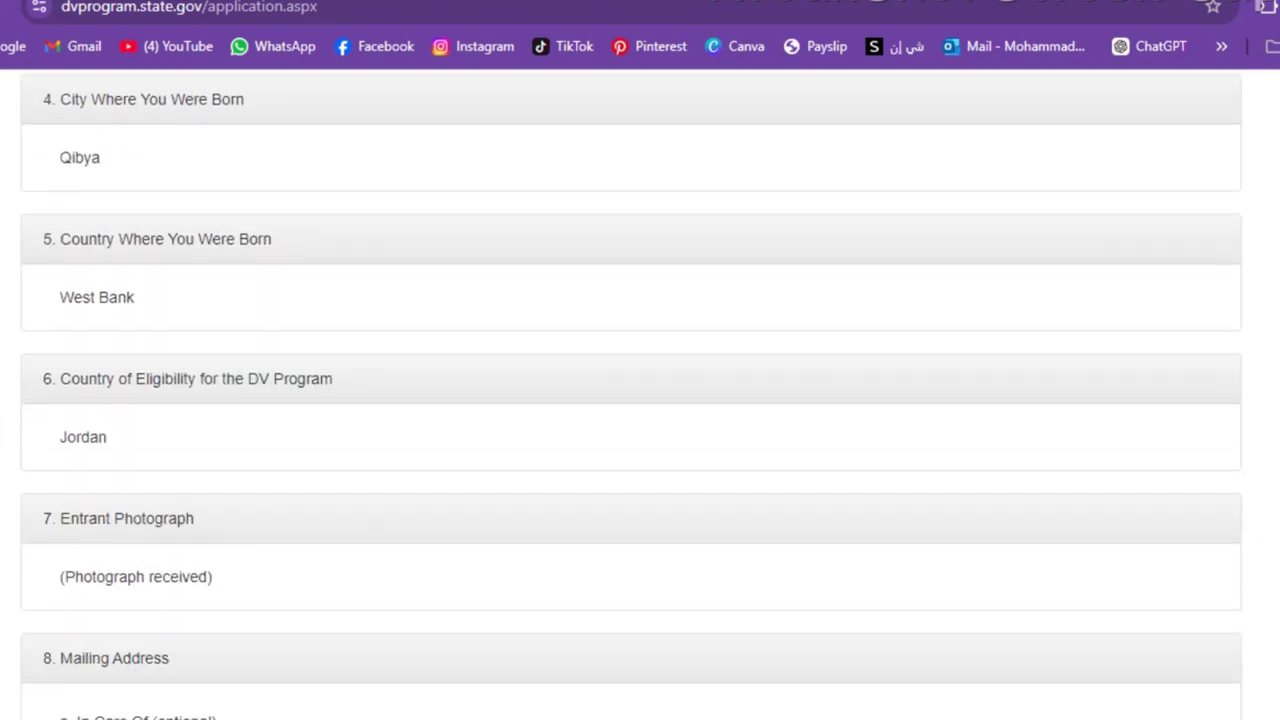
scroll(631, 394, down, 10)
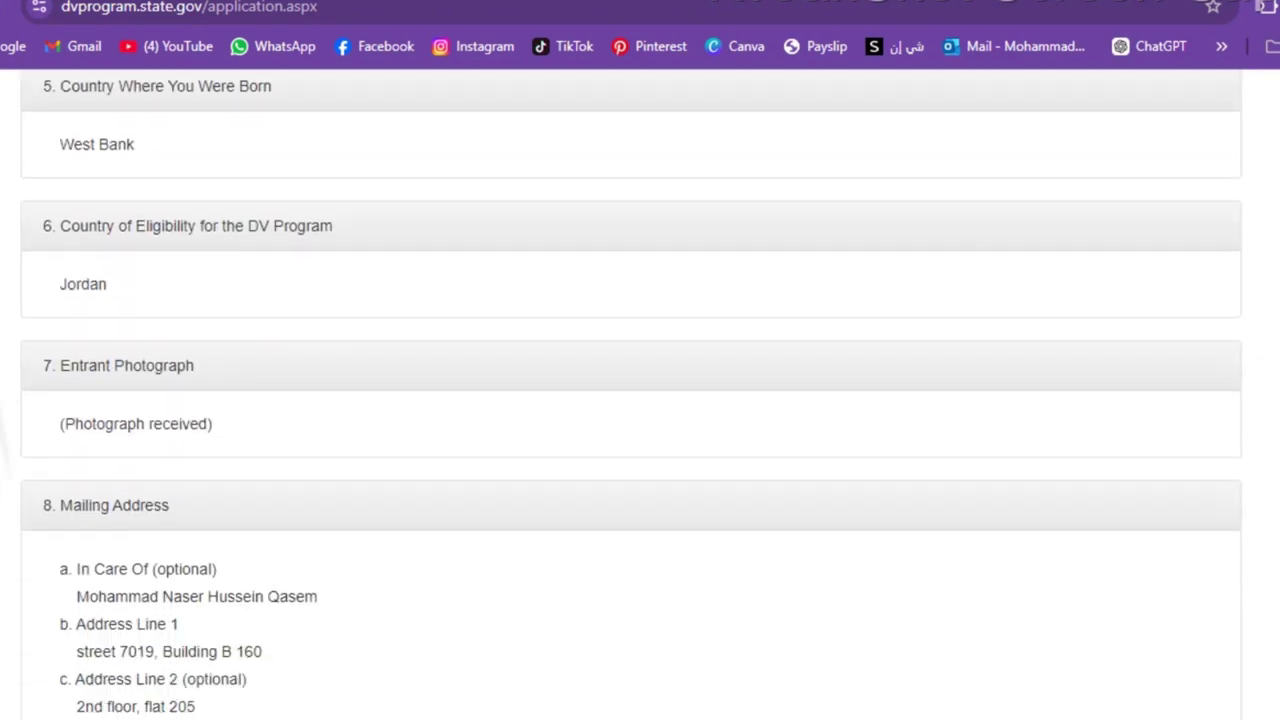
scroll(631, 394, down, 11)
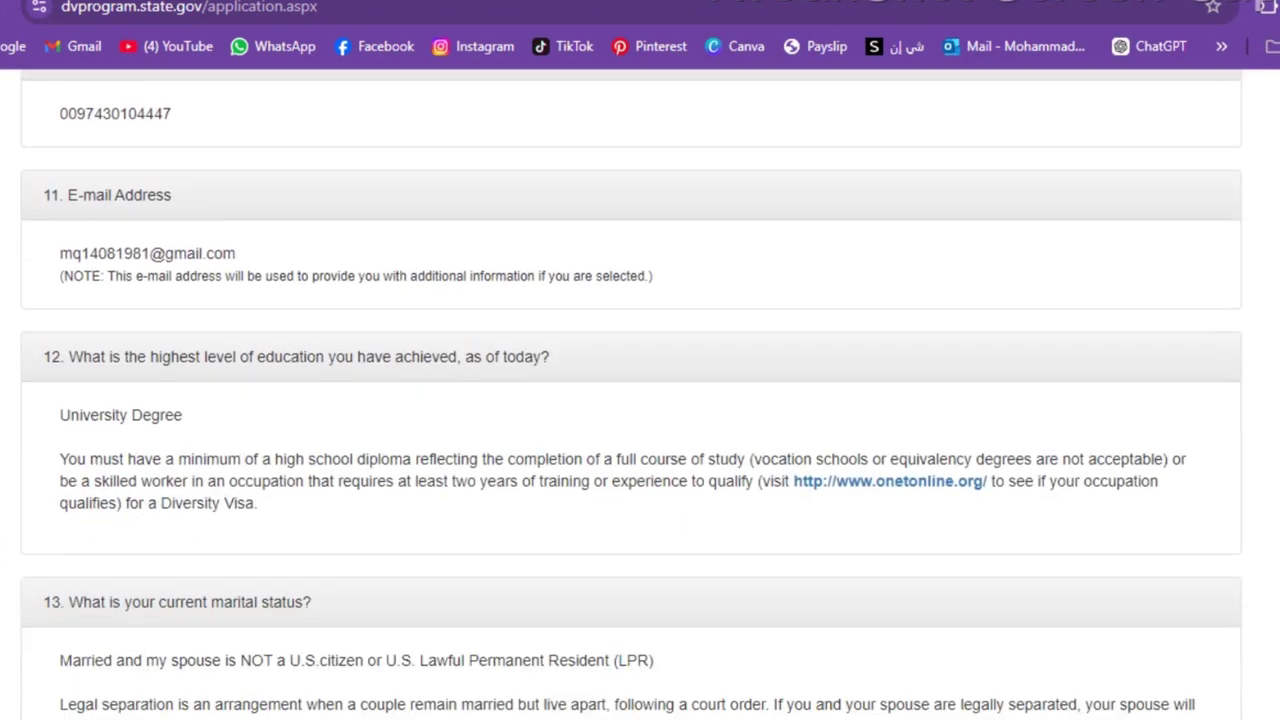
scroll(631, 394, down, 8)
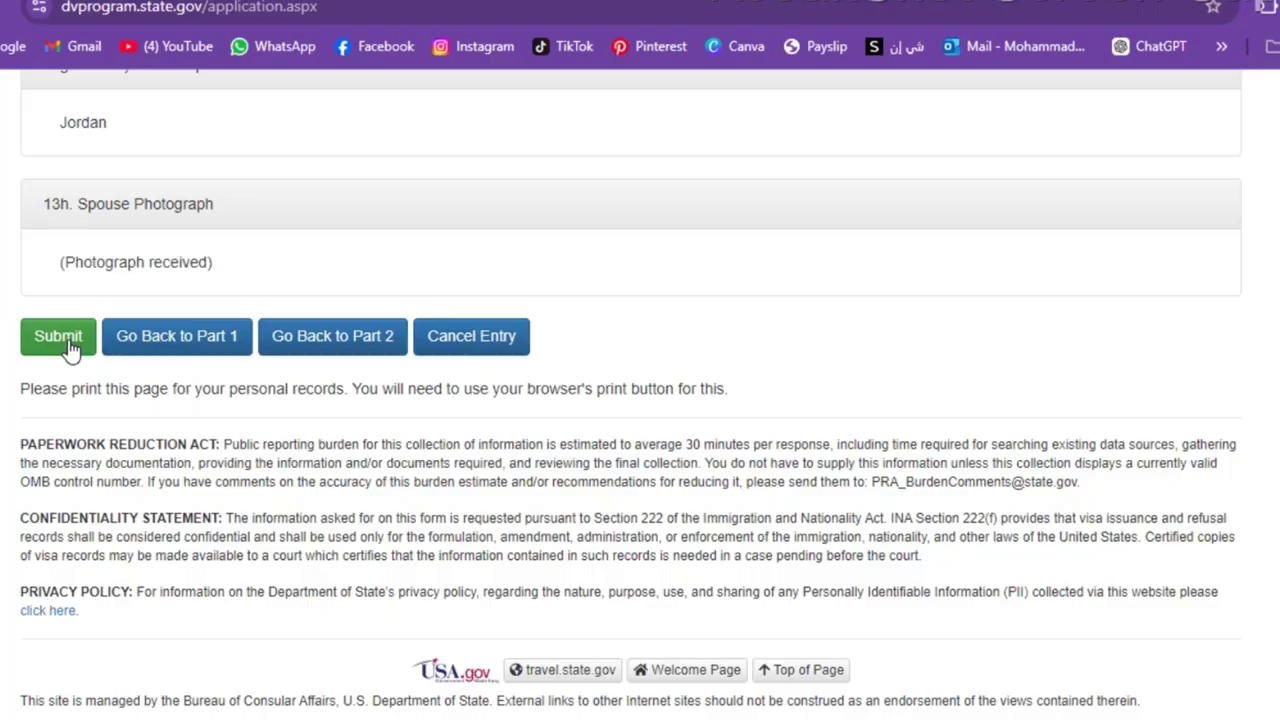
click(68, 343)
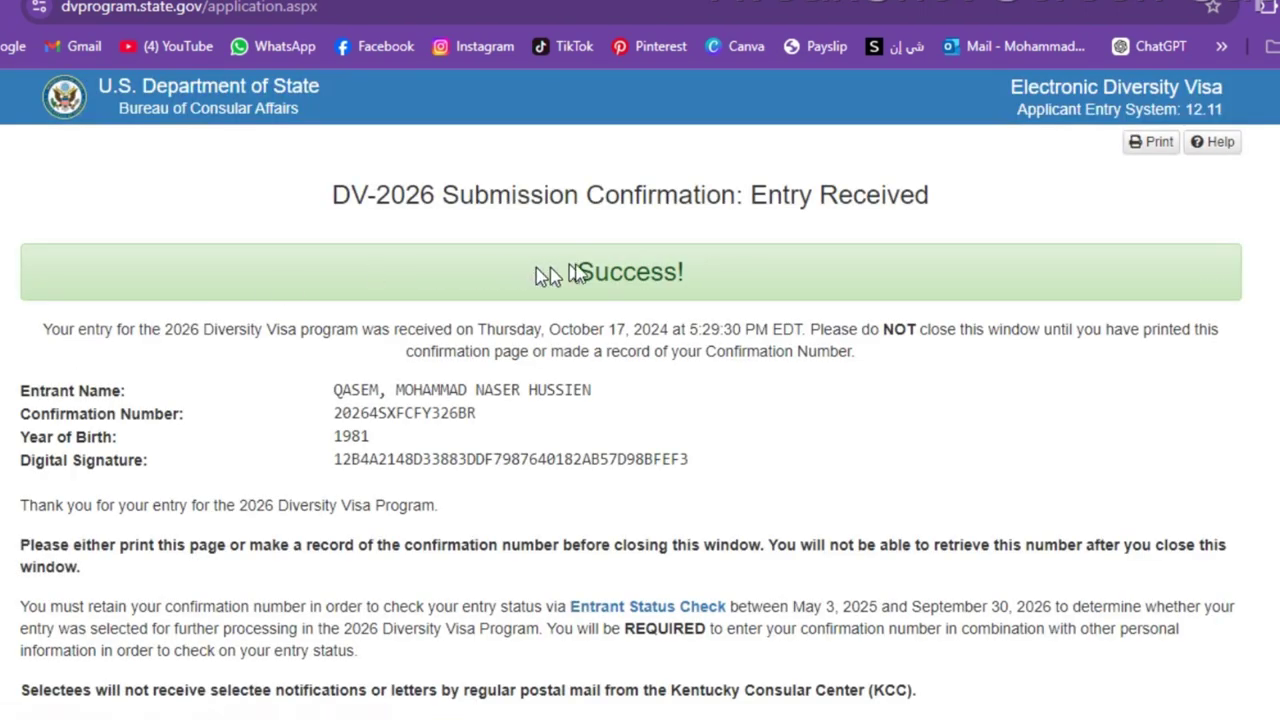
drag(547, 276, 714, 270)
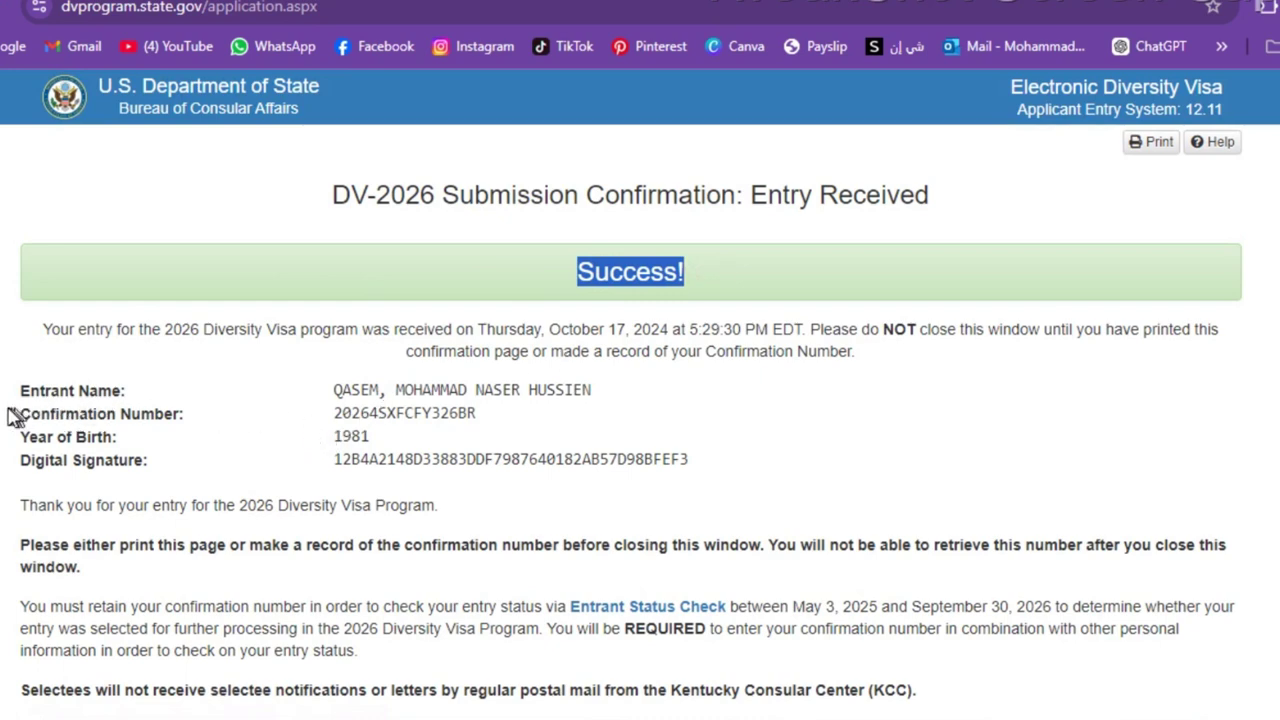
drag(12, 414, 504, 408)
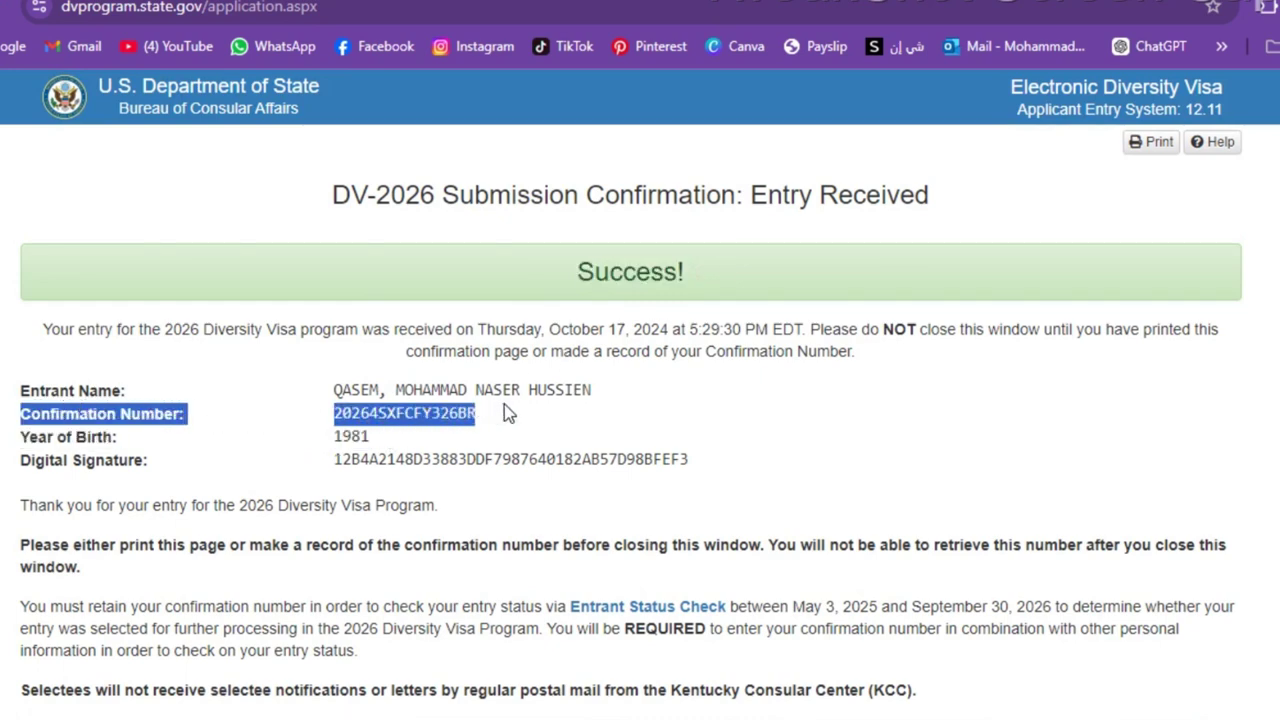